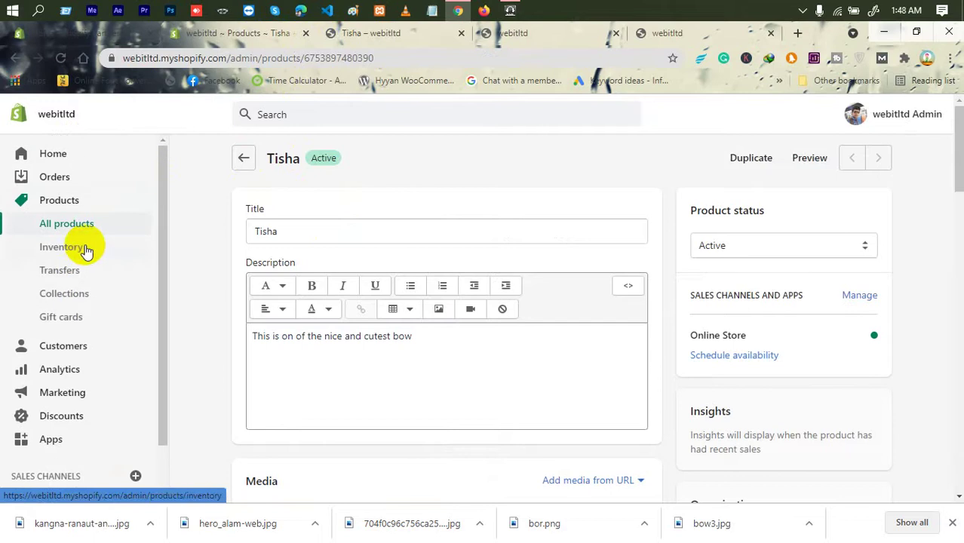
- Open the Online Store's themes page and locate the current Debut theme
scroll(70, 388, down, 5)
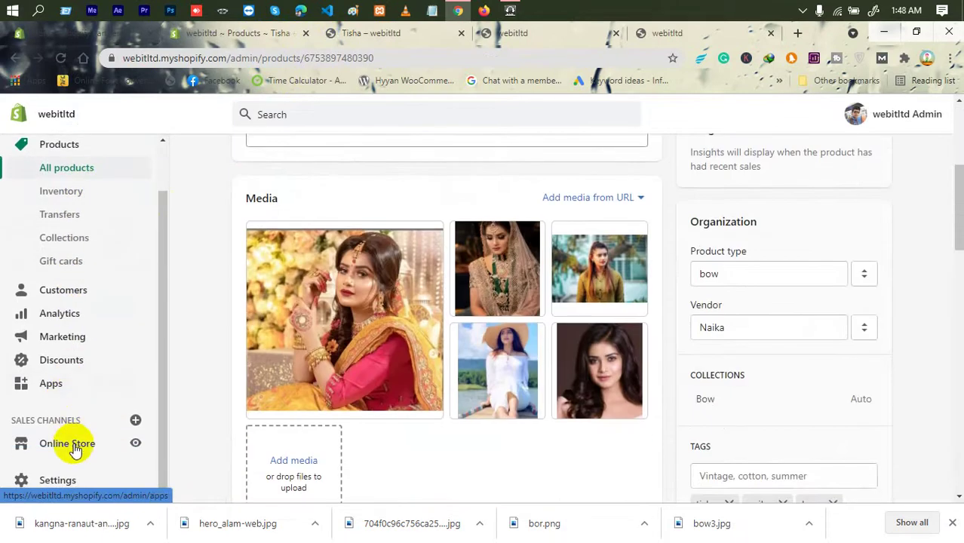
click(74, 447)
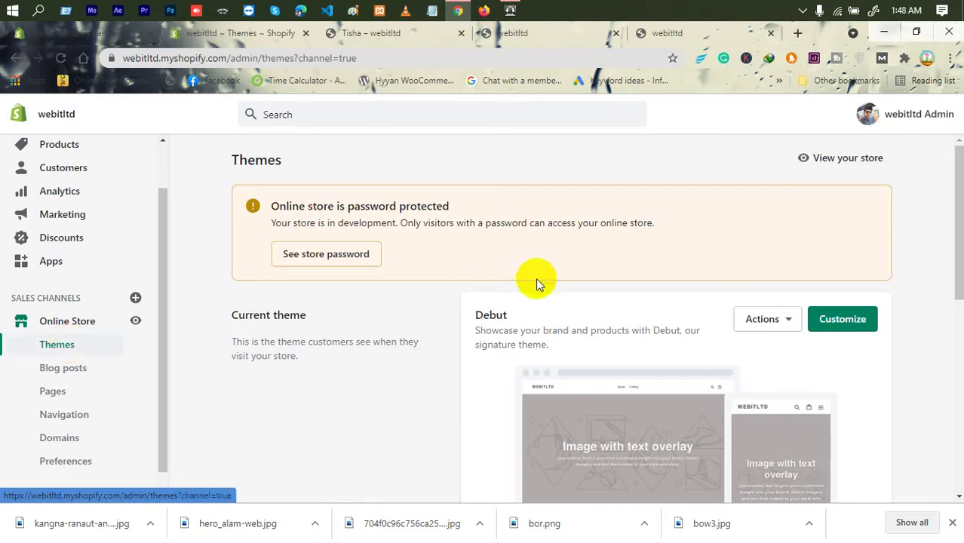
scroll(528, 329, down, 2)
scroll(528, 330, up, 1)
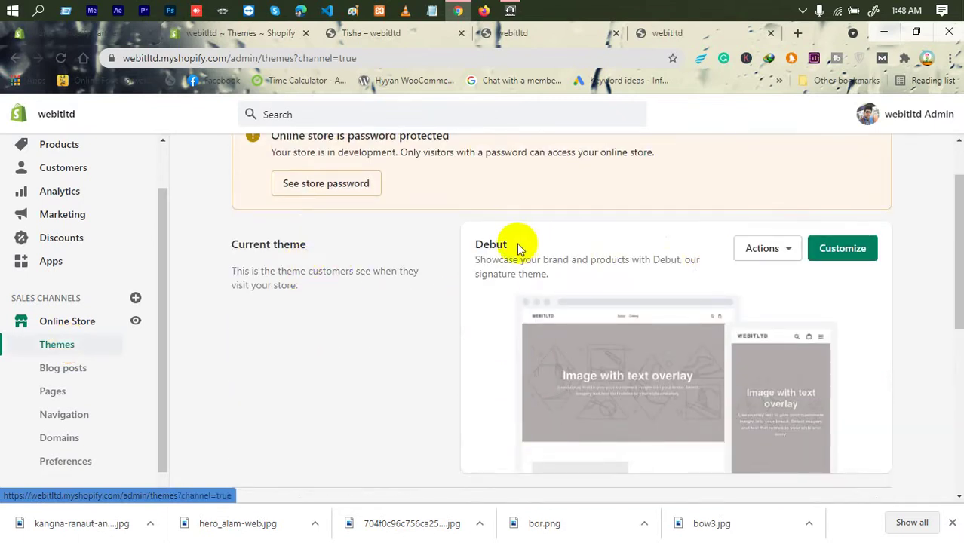
triple_click(475, 256)
double_click(491, 246)
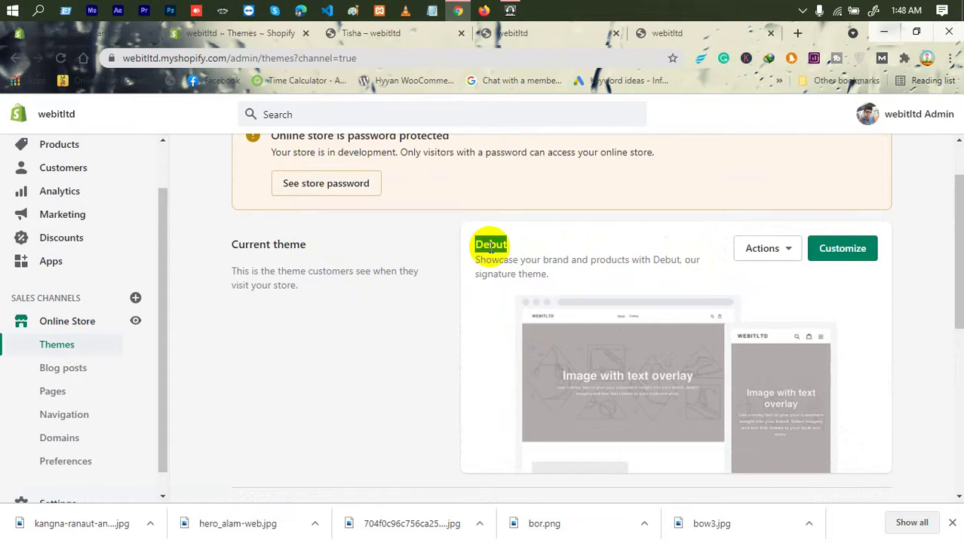
- Preview the Debut theme and look through its home page down to the footer
click(749, 248)
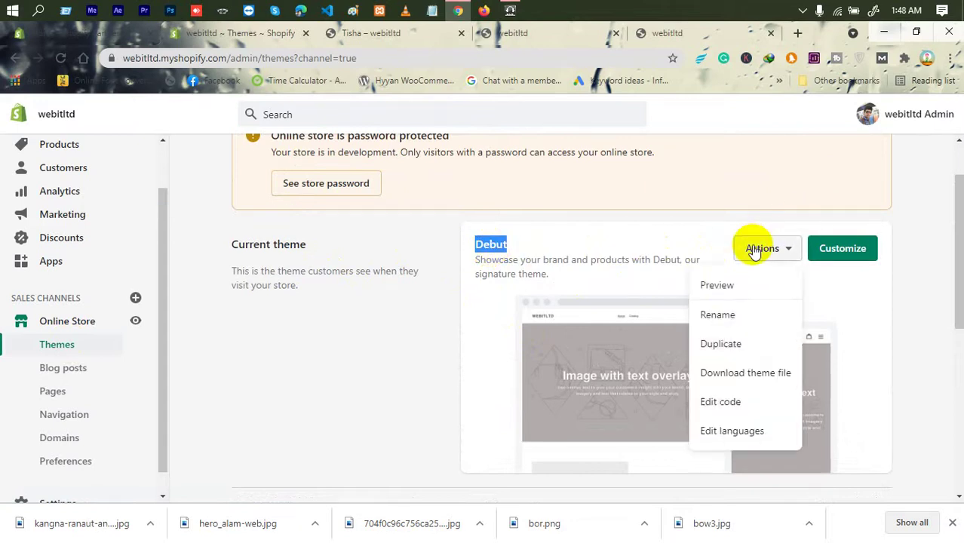
click(718, 285)
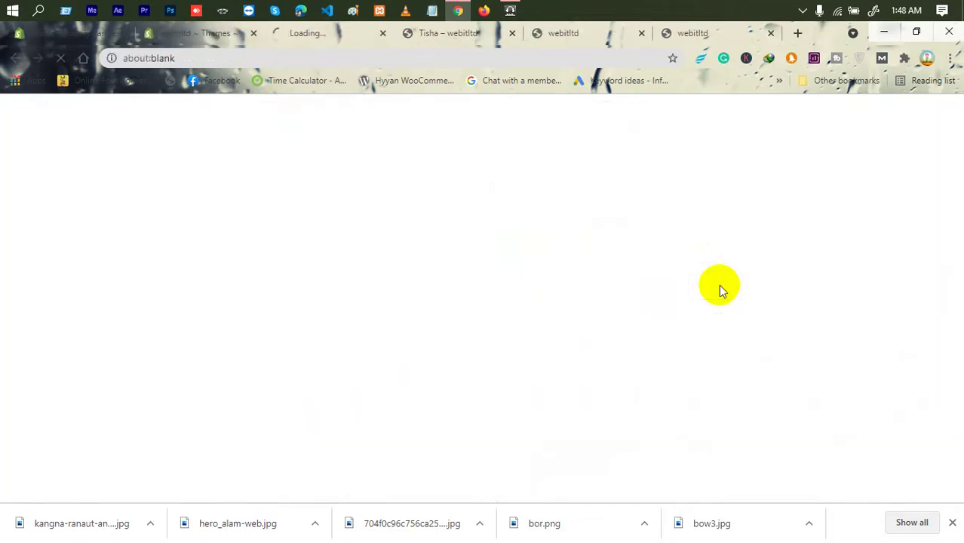
scroll(332, 211, down, 6)
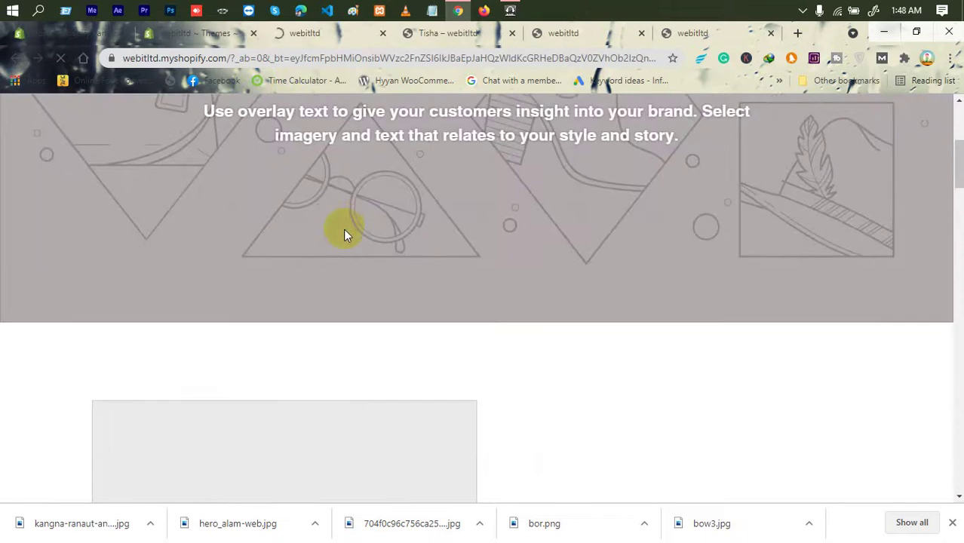
scroll(349, 243, down, 15)
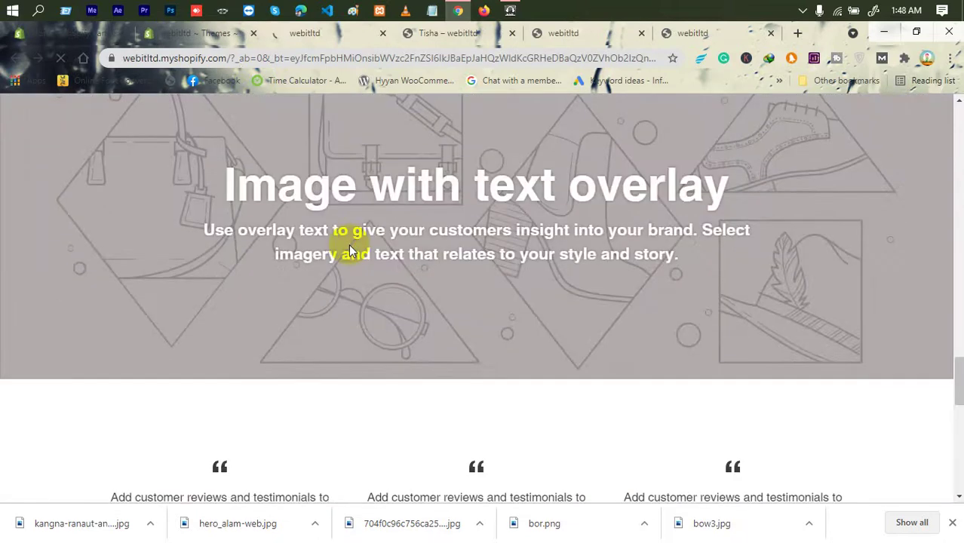
scroll(353, 210, down, 1)
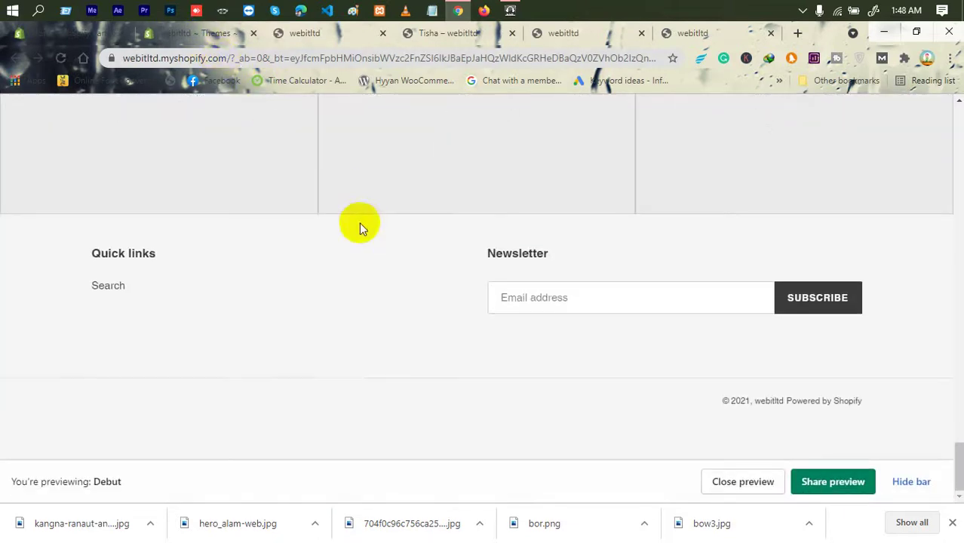
- Close the older storefront browser tabs, keeping the Debut preview, and return to the themes page
click(513, 33)
click(512, 33)
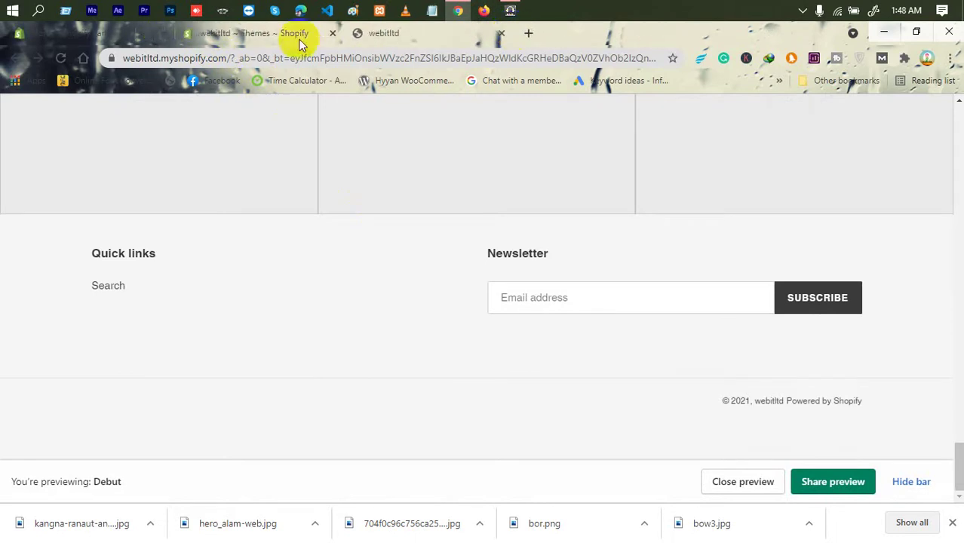
click(245, 33)
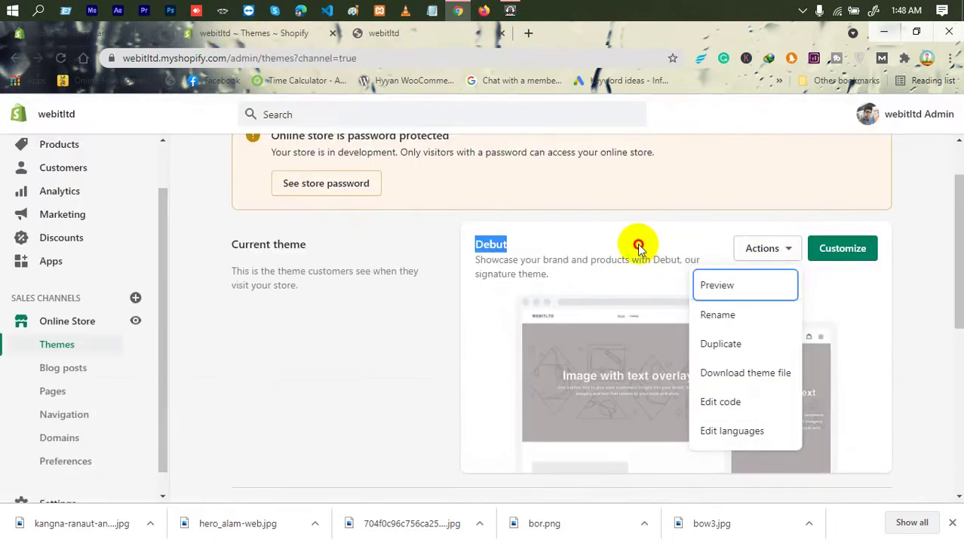
- Explore the free themes in the theme library, view the Venture theme's details and close them
scroll(555, 299, down, 10)
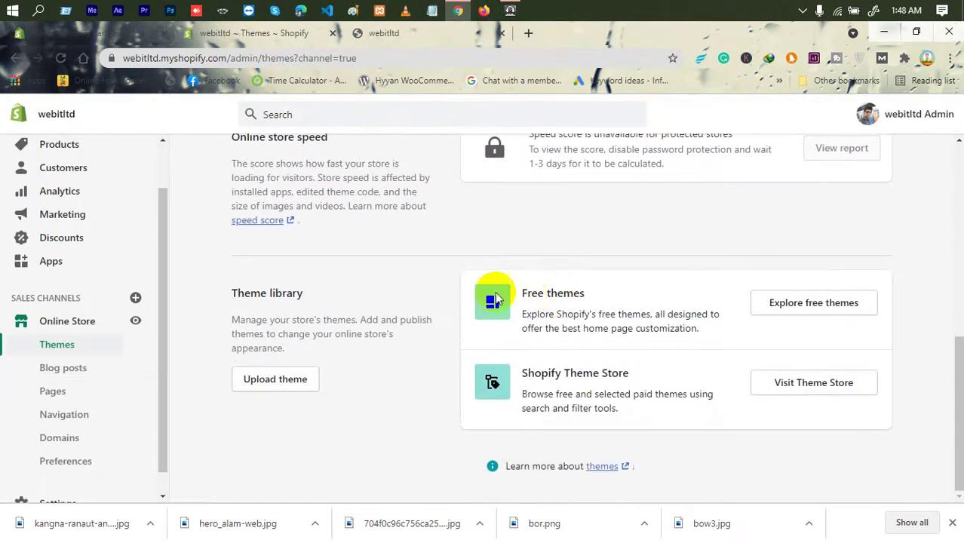
drag(517, 291, 596, 297)
click(600, 299)
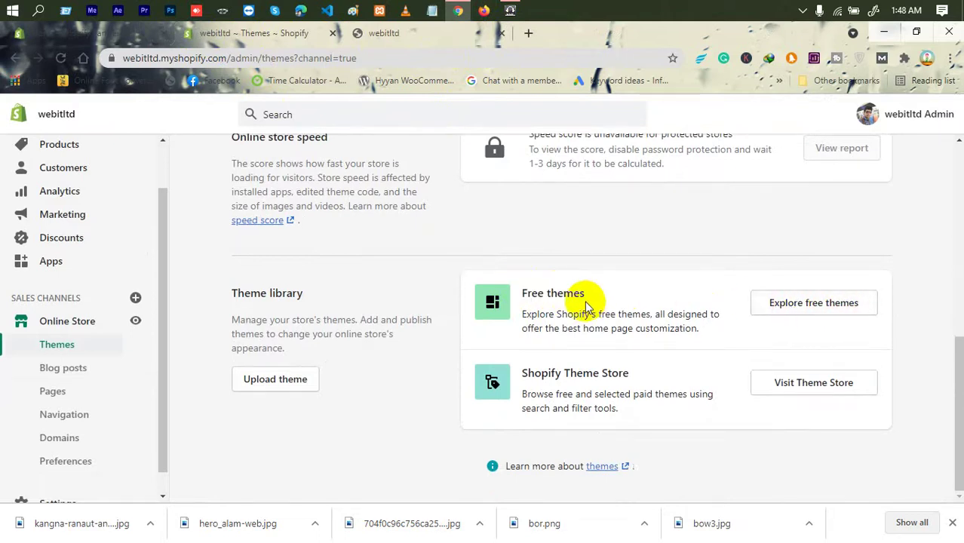
drag(596, 296, 517, 293)
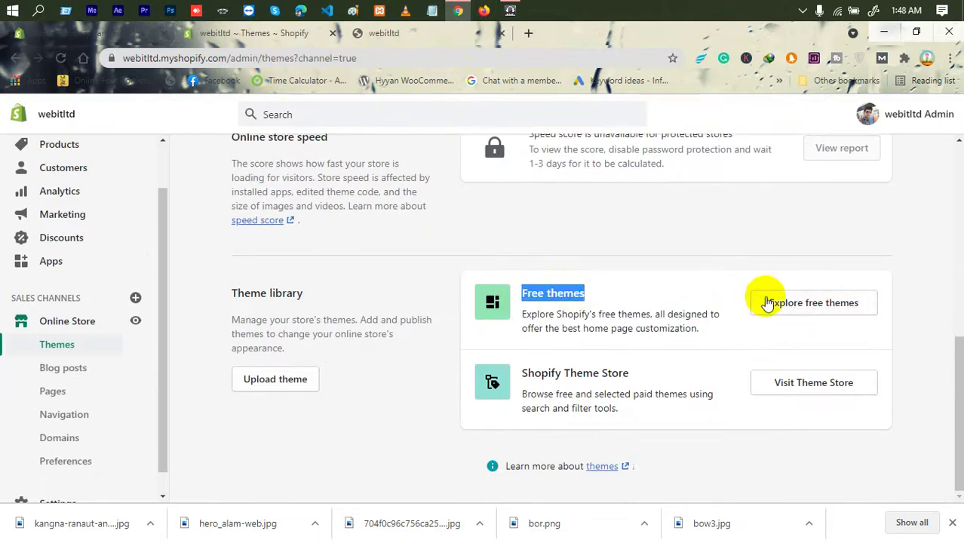
click(783, 307)
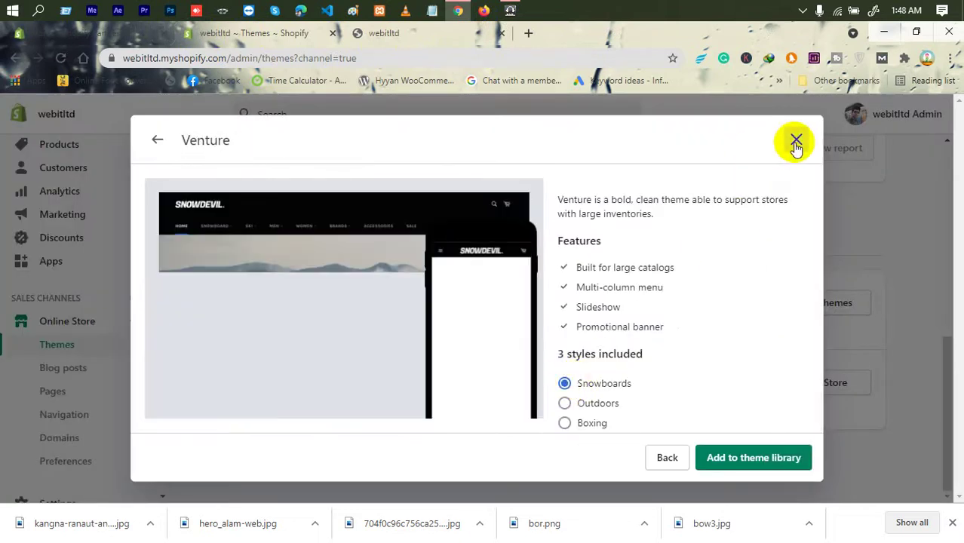
click(796, 142)
- Examine the Shopify Theme Store option in the theme library section
click(604, 371)
double_click(604, 371)
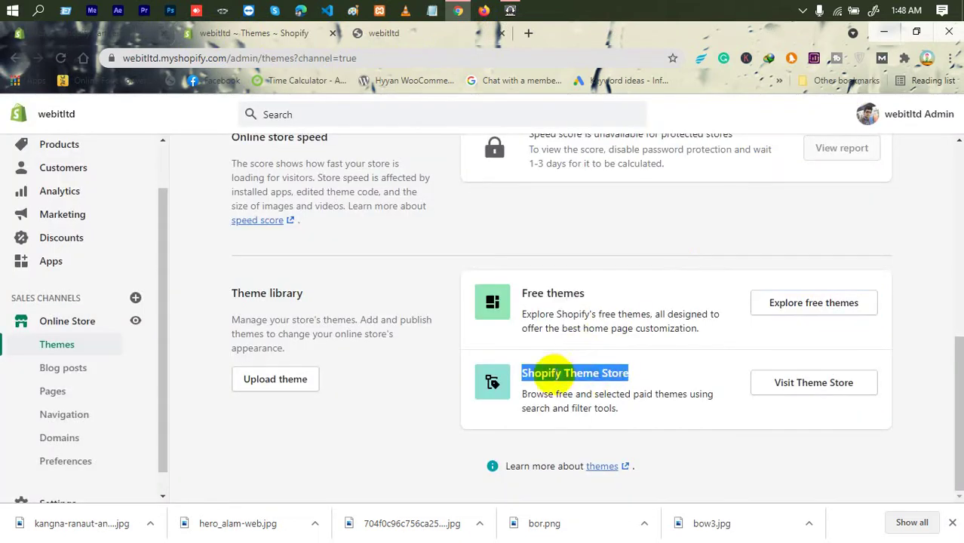
drag(516, 382, 613, 373)
double_click(614, 372)
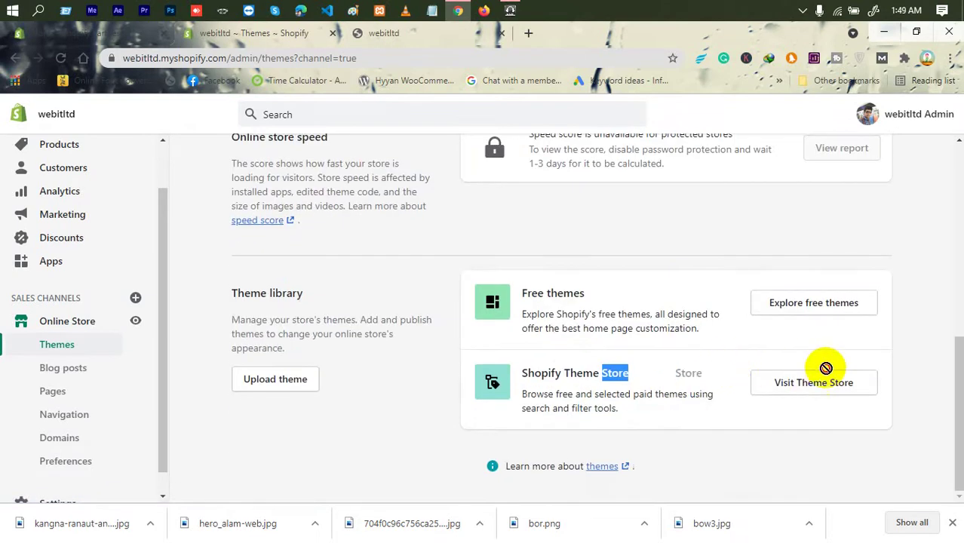
click(707, 371)
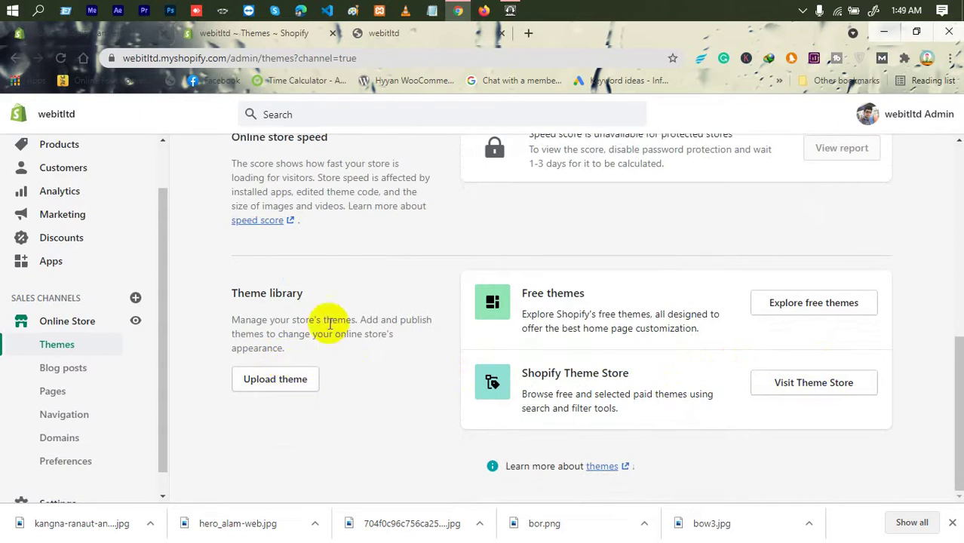
- Read the theme library description, view the theme upload dialog and dismiss it without adding a file
drag(226, 317, 273, 341)
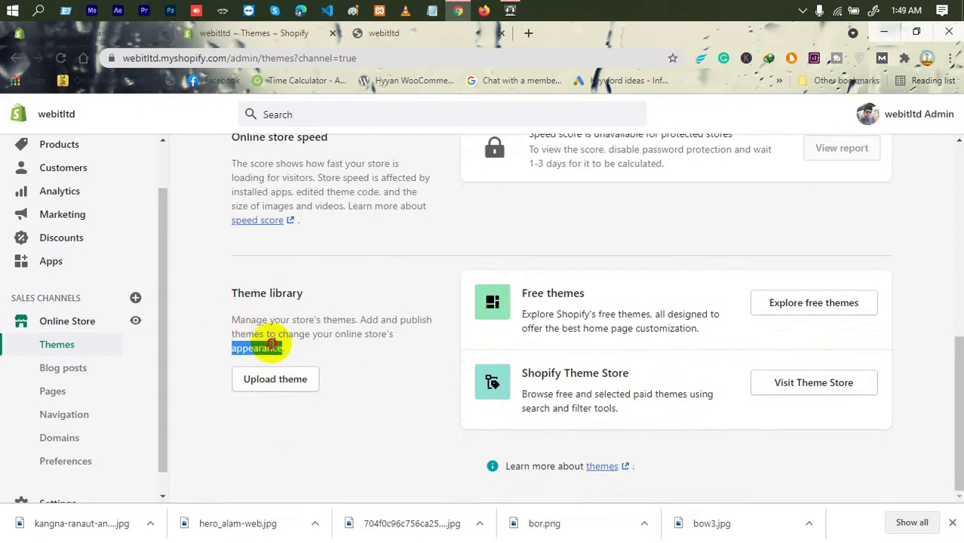
triple_click(273, 341)
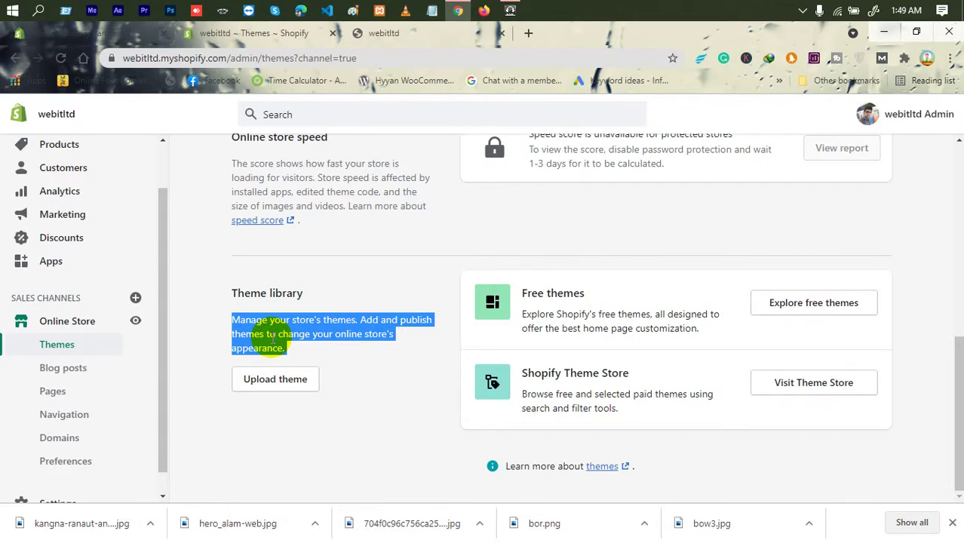
click(275, 380)
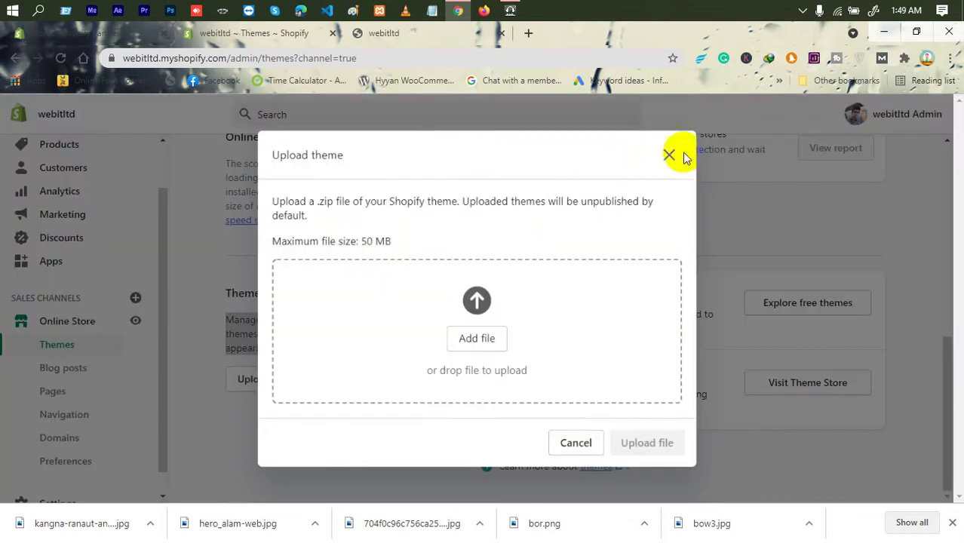
click(669, 155)
- Open the free themes list again and look through all the available themes, comparing their previews
scroll(690, 254, up, 2)
scroll(689, 254, down, 2)
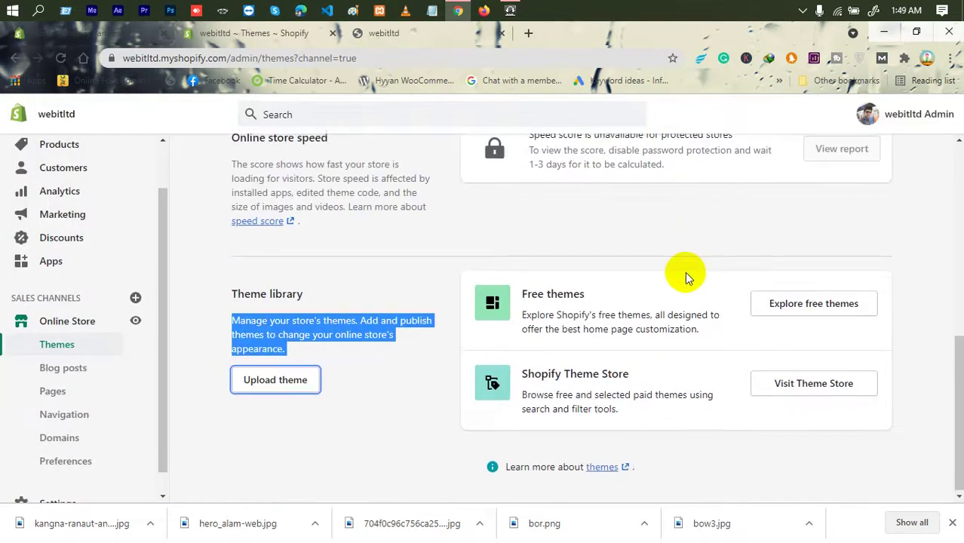
scroll(685, 272, up, 4)
scroll(604, 305, down, 3)
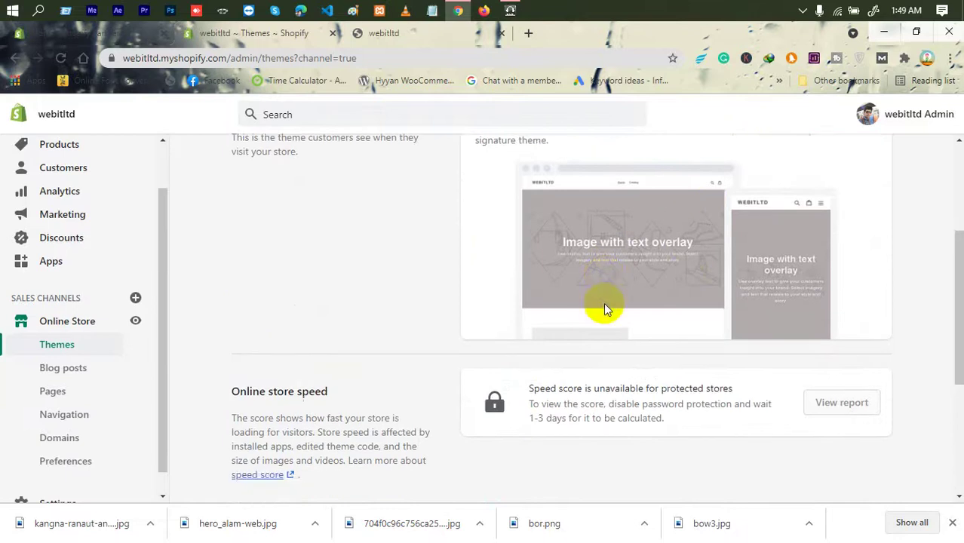
click(817, 378)
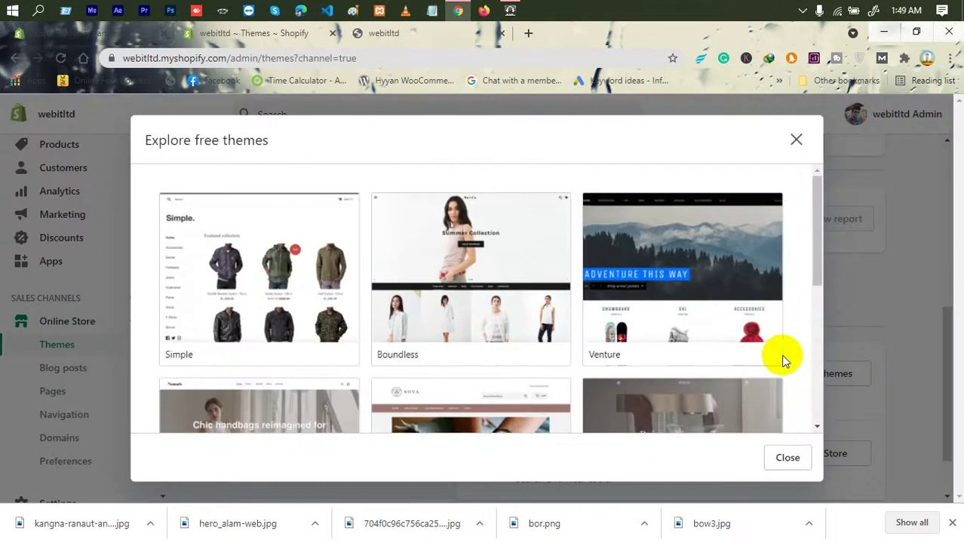
scroll(270, 243, down, 1)
scroll(270, 243, down, 1)
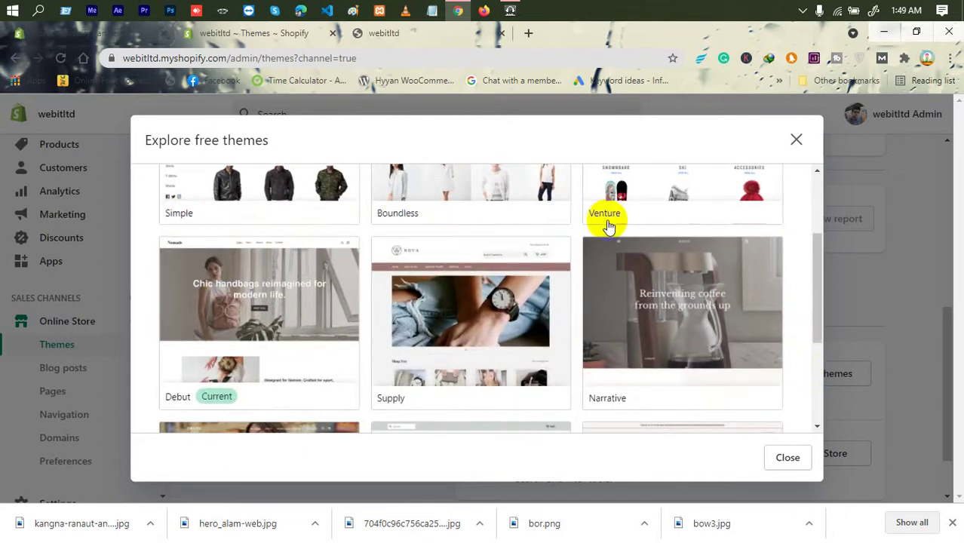
scroll(608, 227, down, 3)
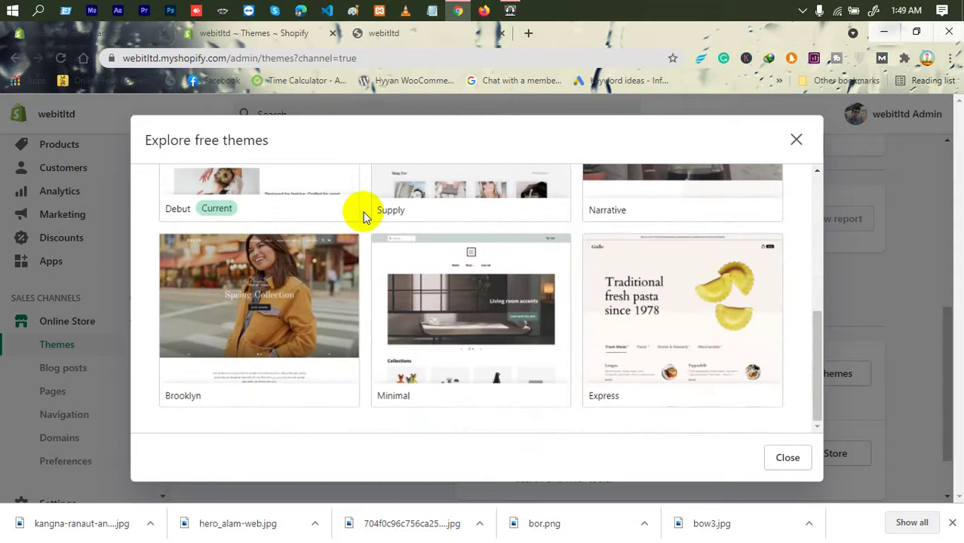
scroll(483, 234, up, 2)
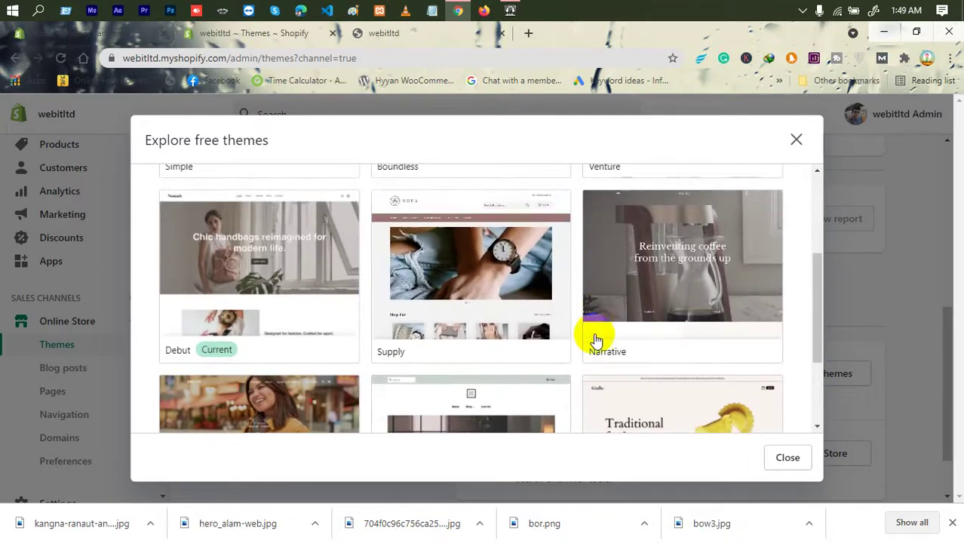
scroll(619, 358, down, 2)
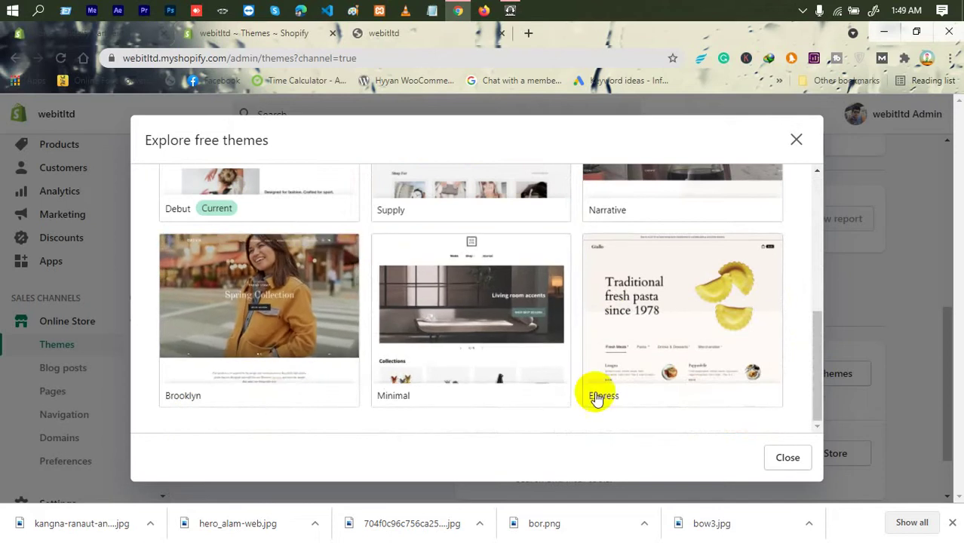
scroll(645, 381, up, 5)
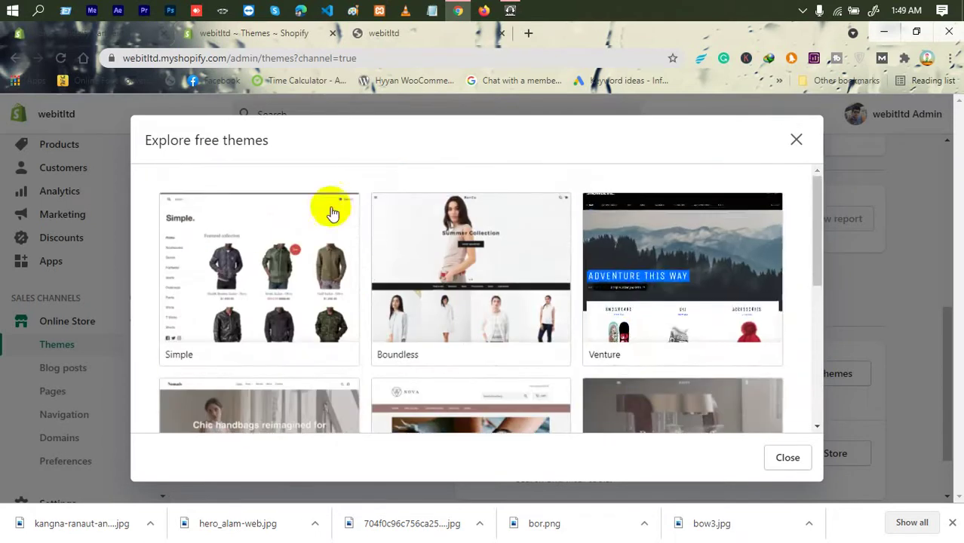
scroll(634, 317, down, 2)
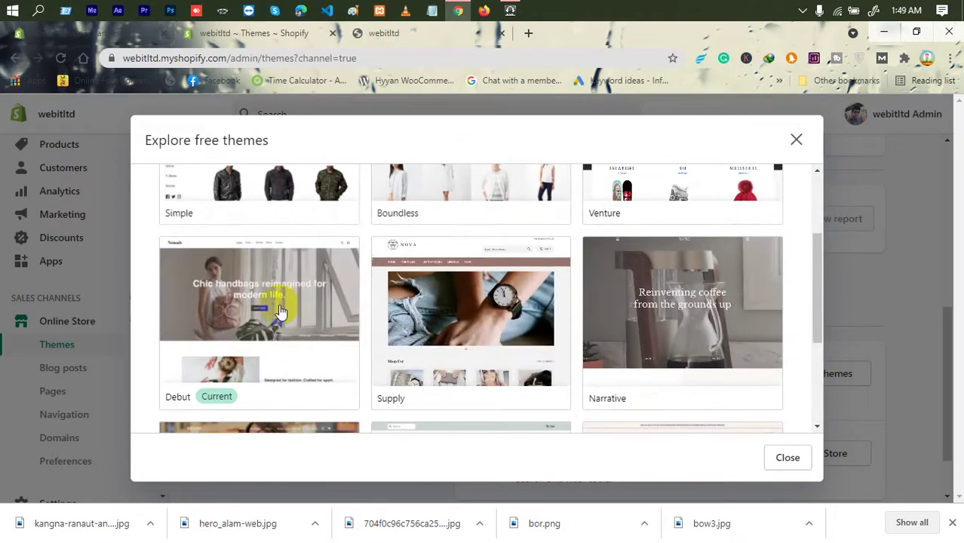
scroll(276, 317, down, 3)
scroll(408, 317, up, 3)
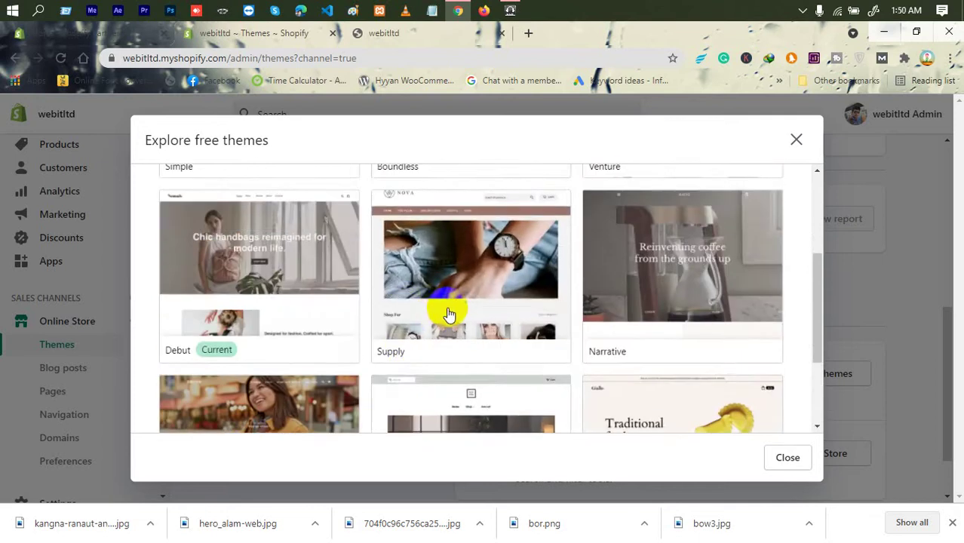
- Review the Supply theme's features and included styles, and add it to the theme library with the Light style
click(444, 317)
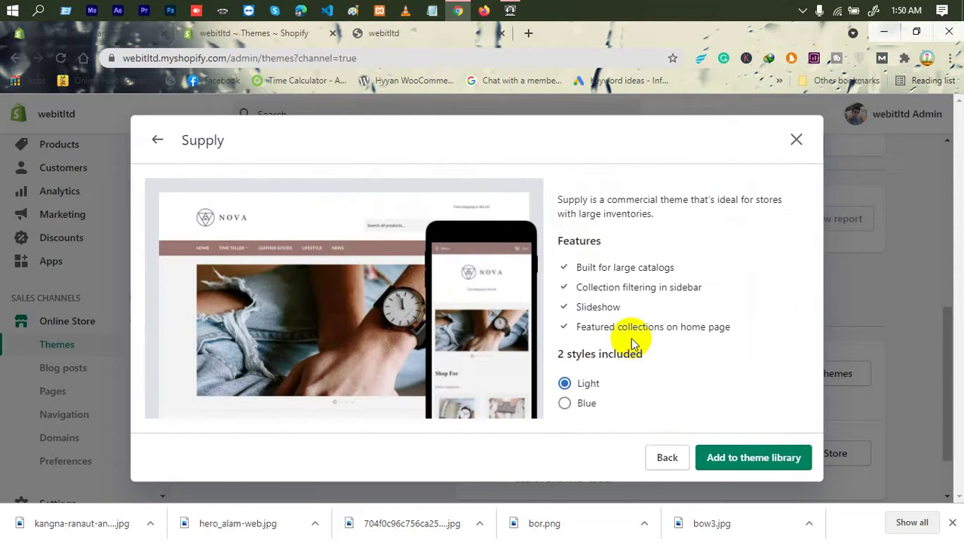
drag(572, 354, 653, 354)
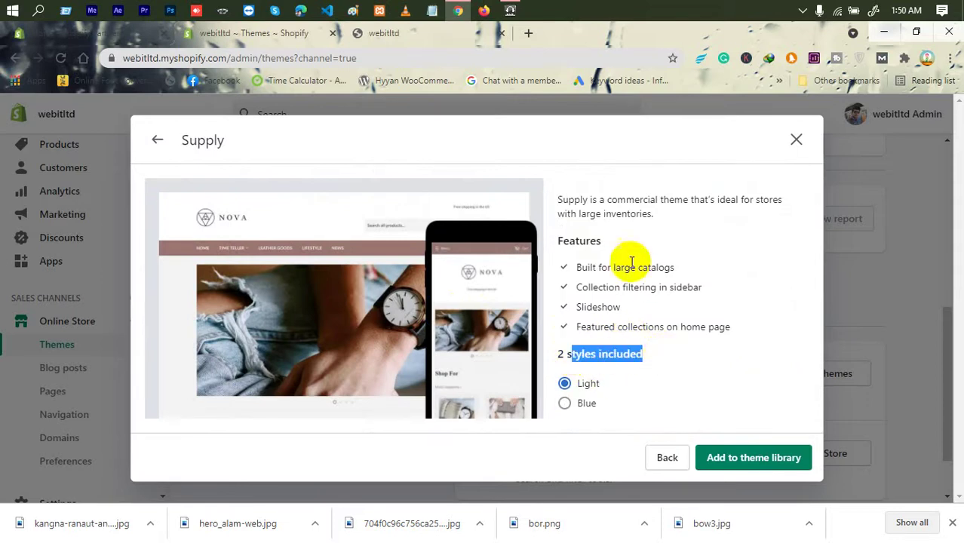
drag(573, 267, 653, 356)
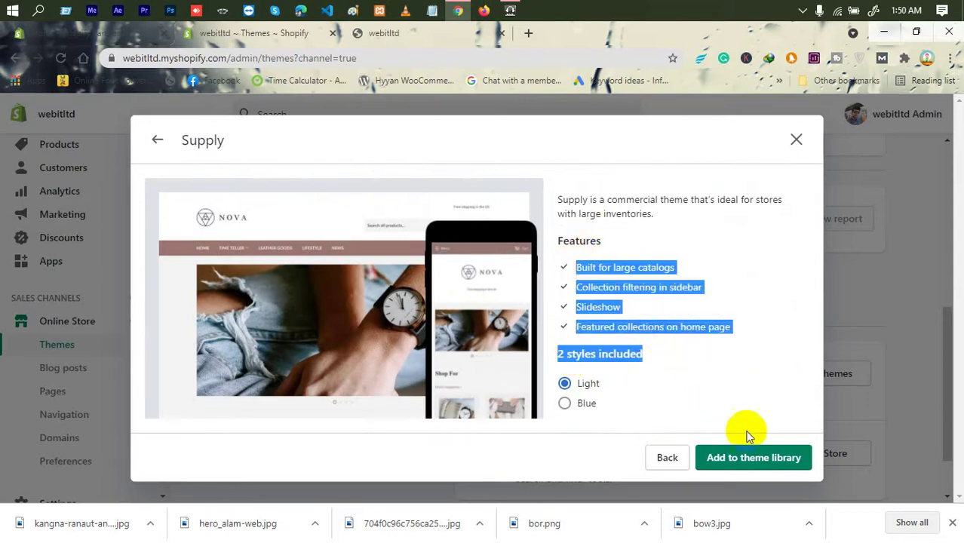
click(777, 460)
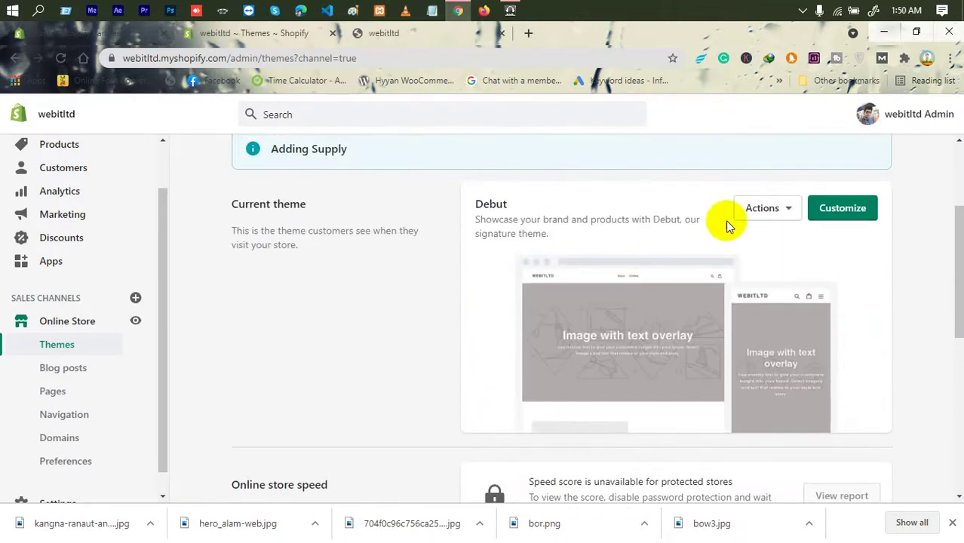
- Review the Themes page, comparing the current Debut theme's entry with the newly added Supply theme's entry in the theme library
click(763, 209)
click(649, 215)
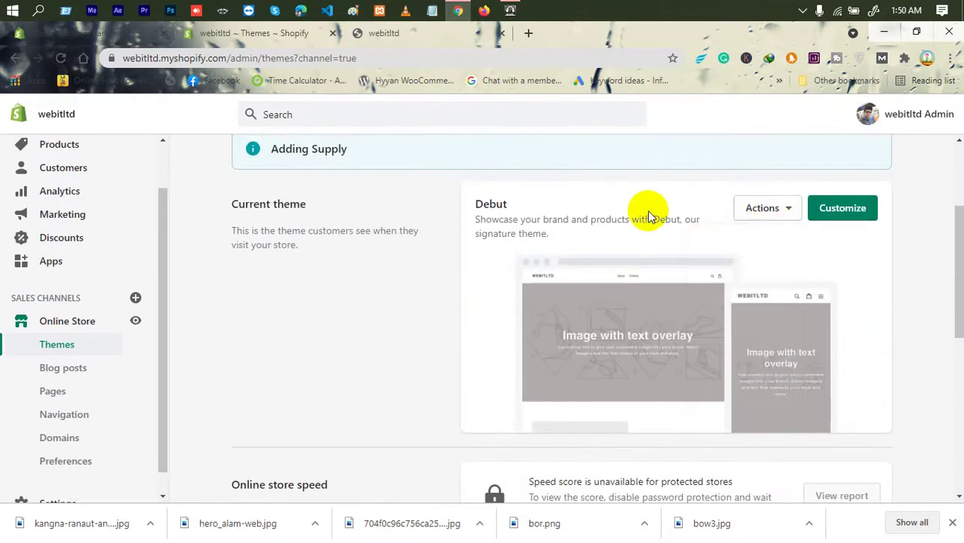
scroll(618, 215, down, 5)
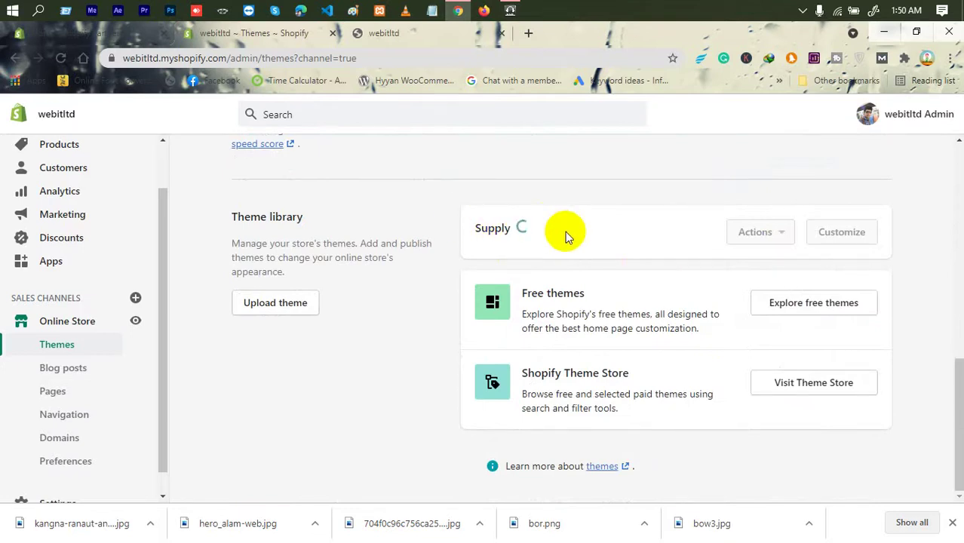
scroll(565, 231, up, 4)
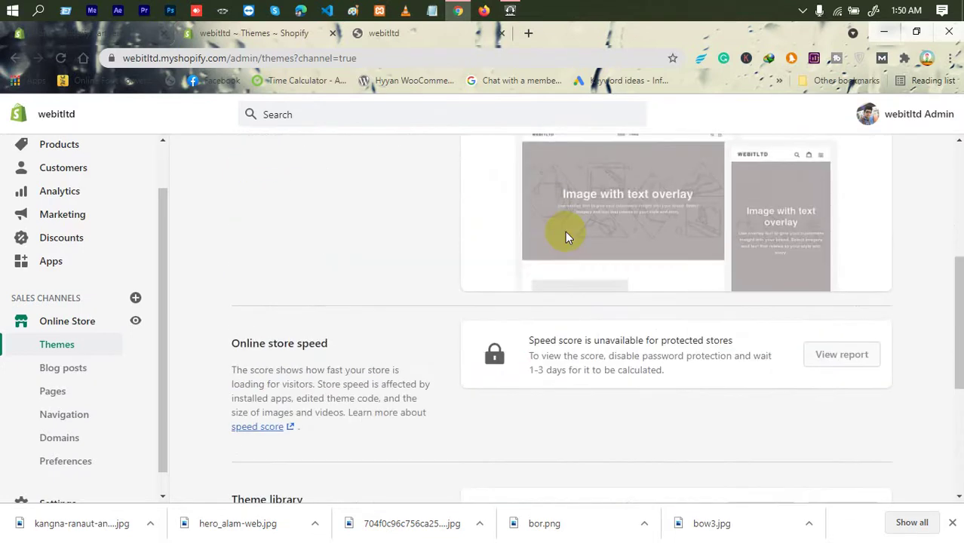
scroll(565, 232, up, 4)
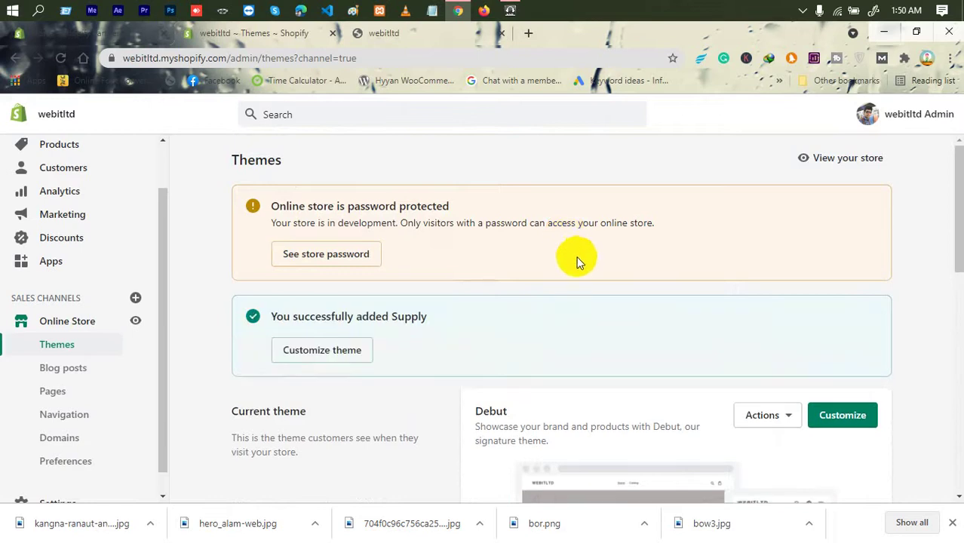
scroll(577, 261, down, 3)
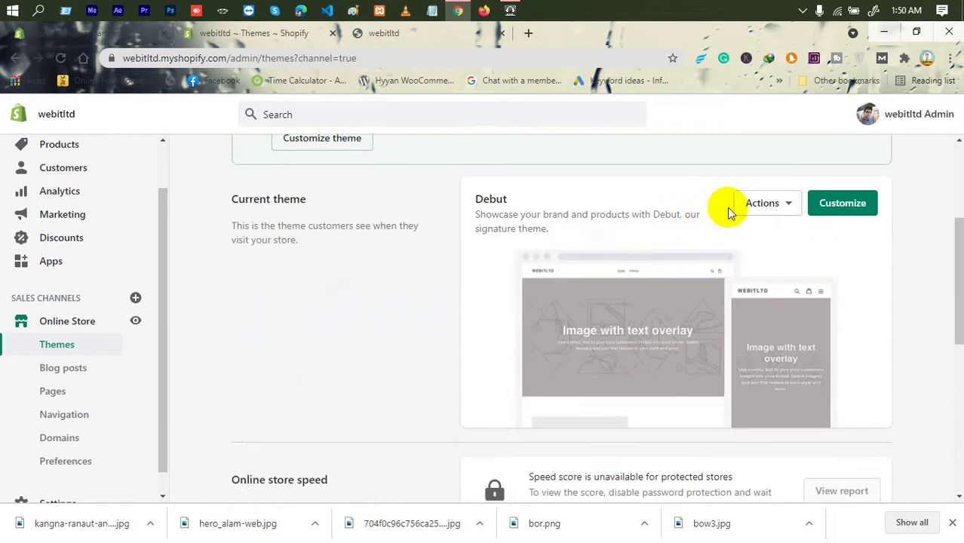
scroll(600, 215, down, 5)
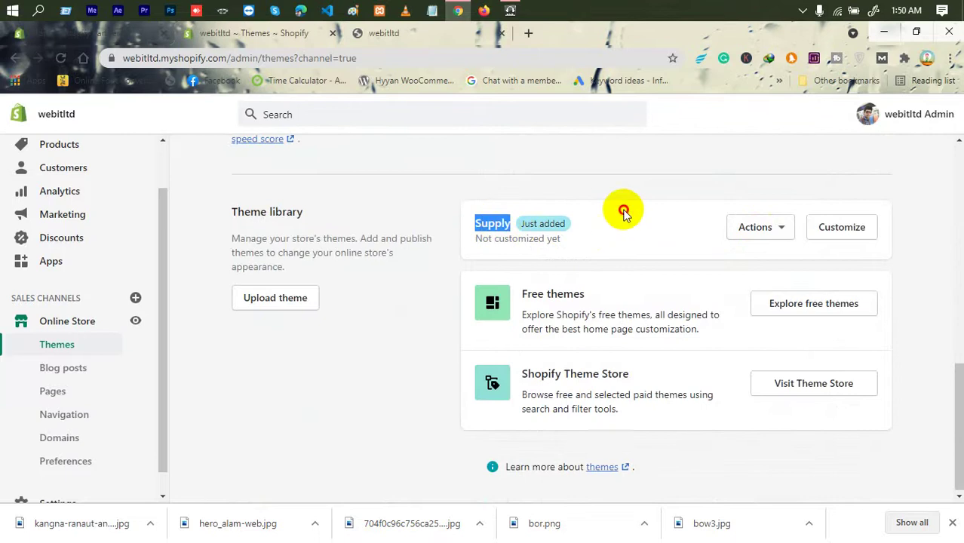
mouse_move(483, 238)
mouse_down()
mouse_move(547, 237)
mouse_move(472, 239)
mouse_up()
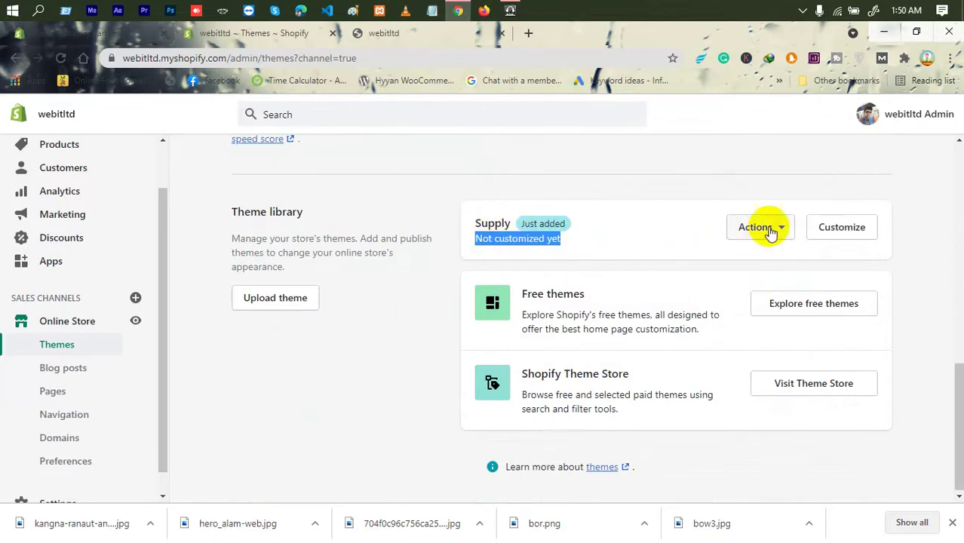
scroll(754, 235, up, 9)
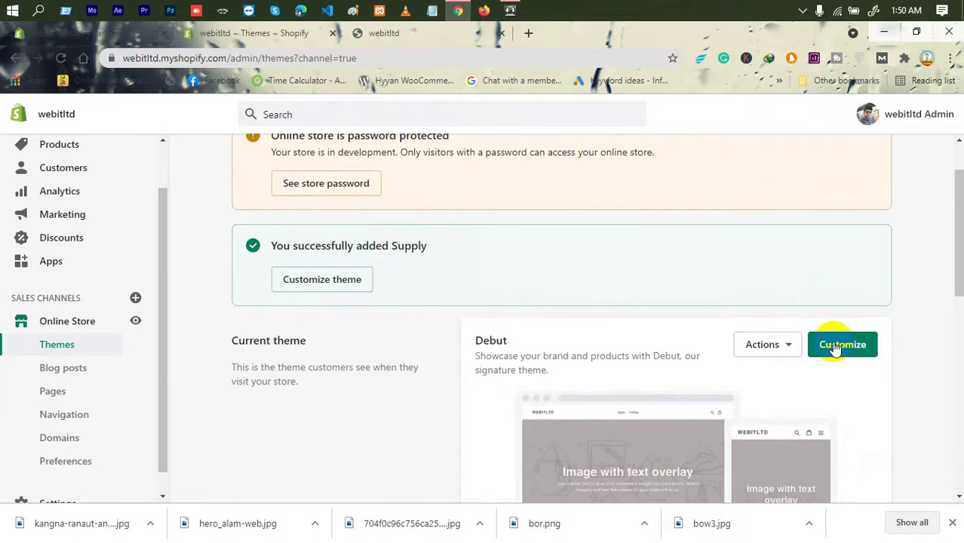
scroll(732, 338, down, 9)
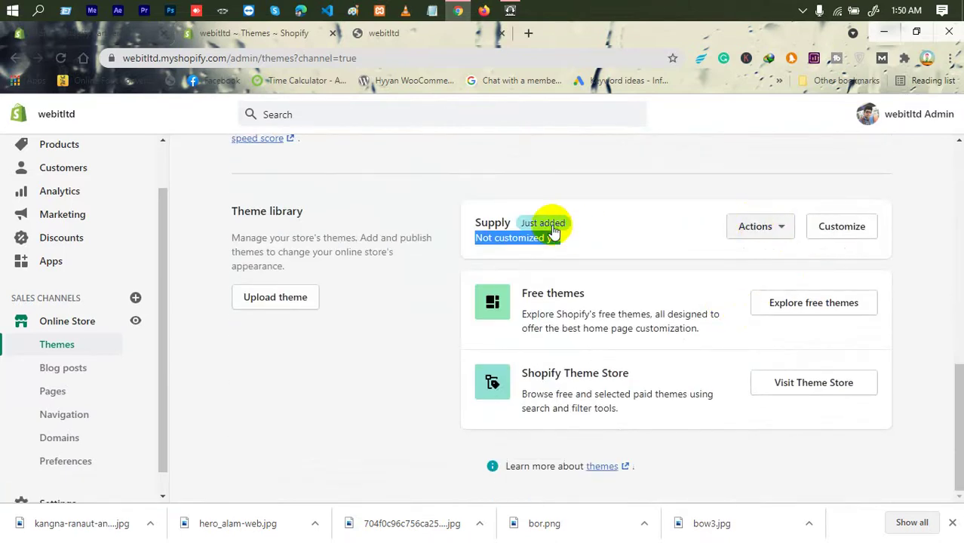
double_click(481, 222)
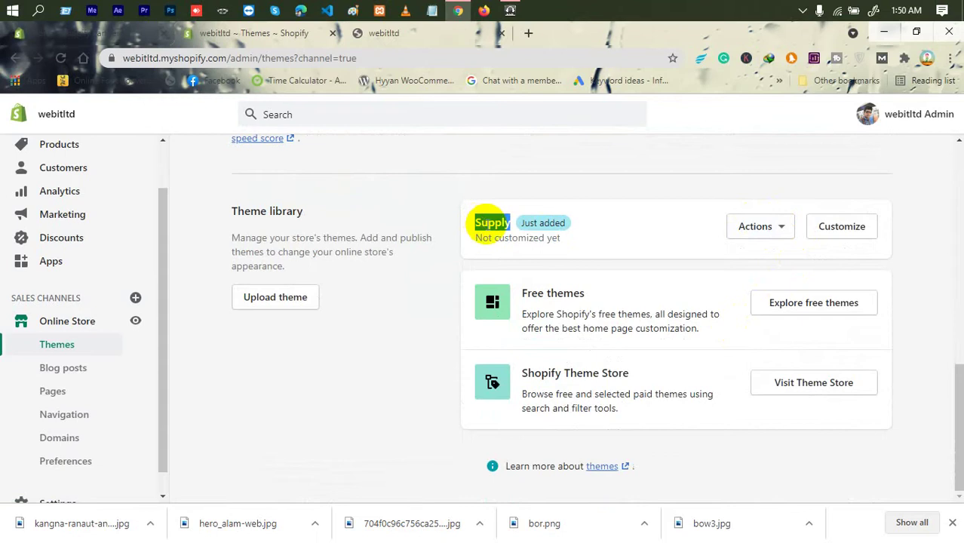
click(613, 230)
- Preview the Supply theme and examine its storefront header, product search, banner and Shop For section
click(768, 224)
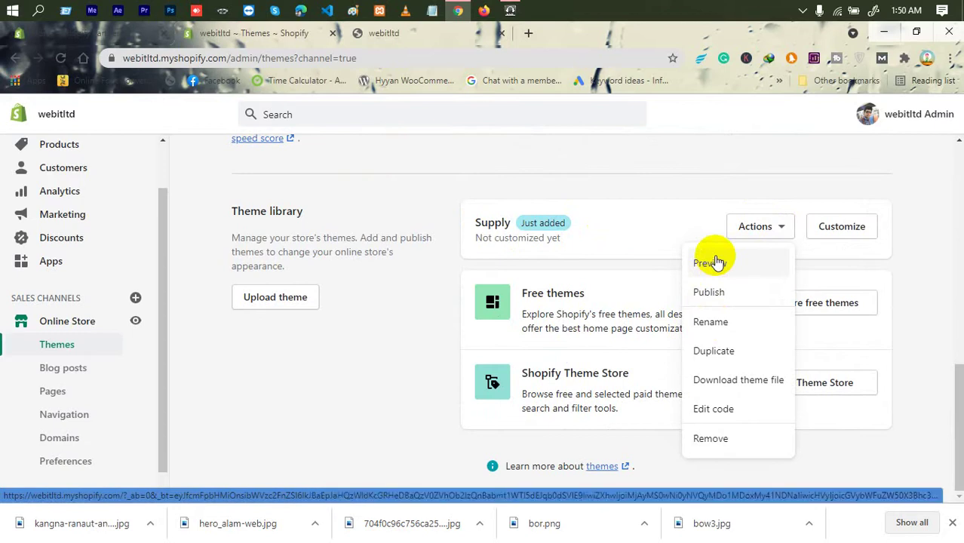
click(718, 268)
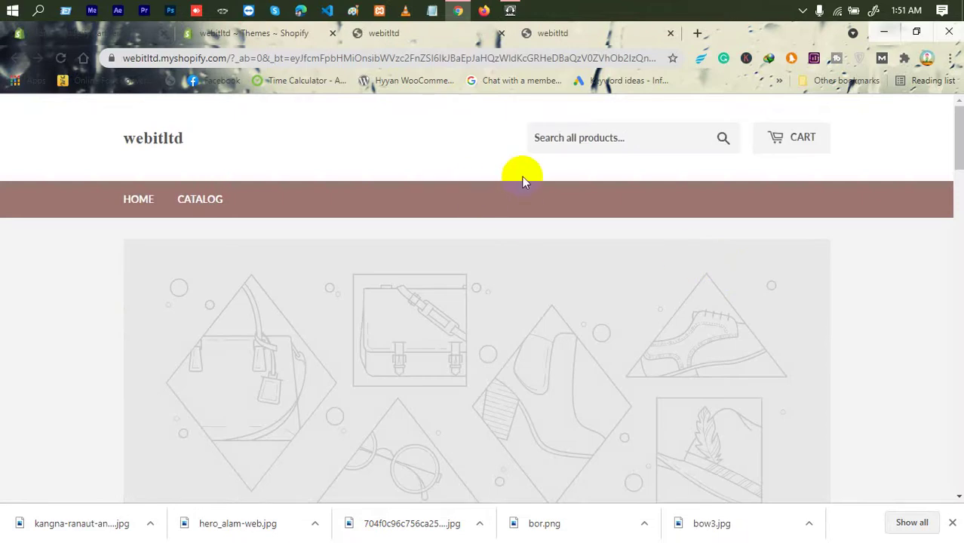
click(621, 136)
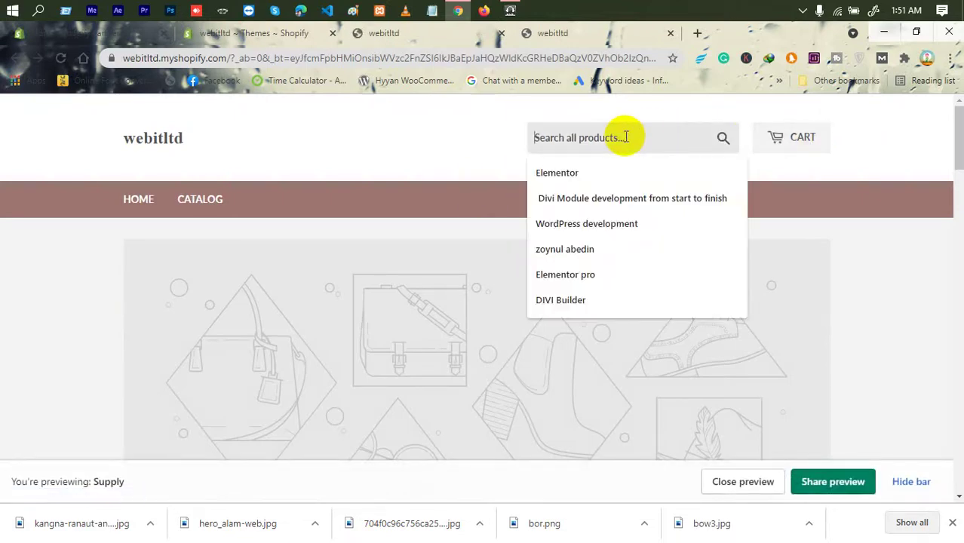
click(157, 142)
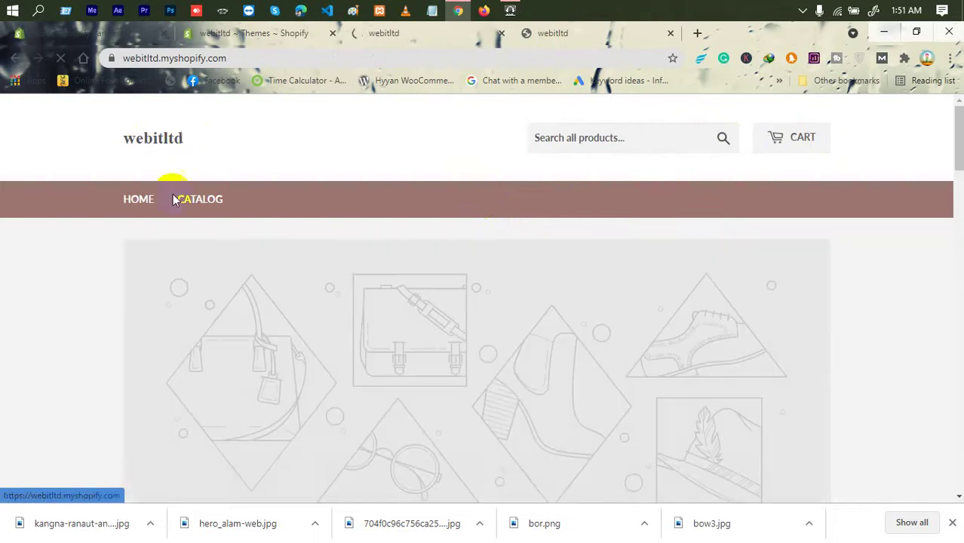
scroll(267, 229, down, 3)
scroll(638, 294, up, 3)
scroll(620, 215, down, 3)
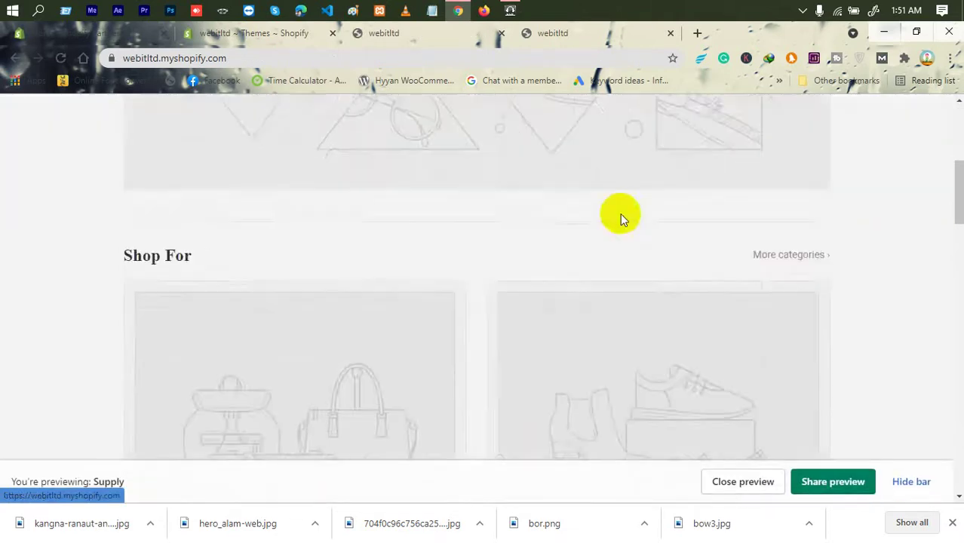
scroll(273, 218, down, 3)
scroll(359, 244, up, 3)
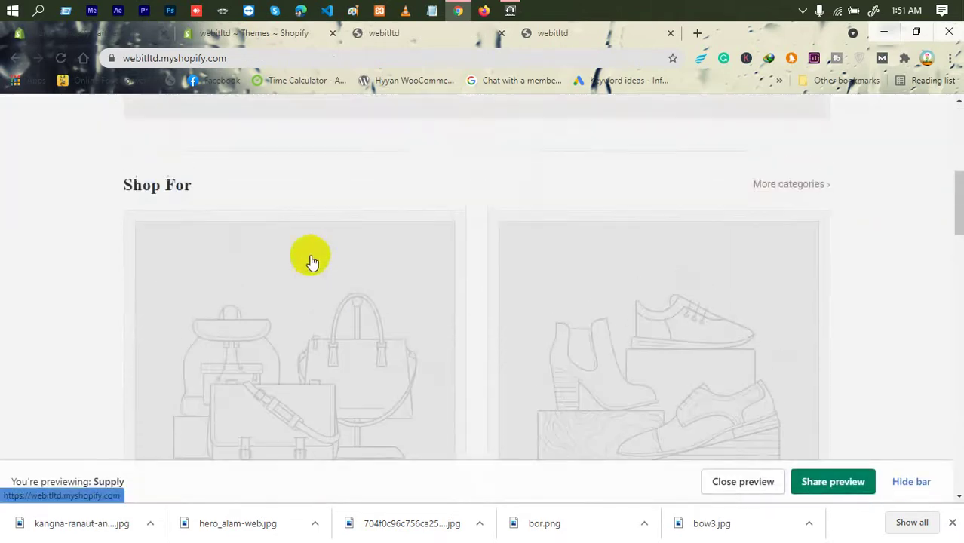
scroll(762, 189, down, 3)
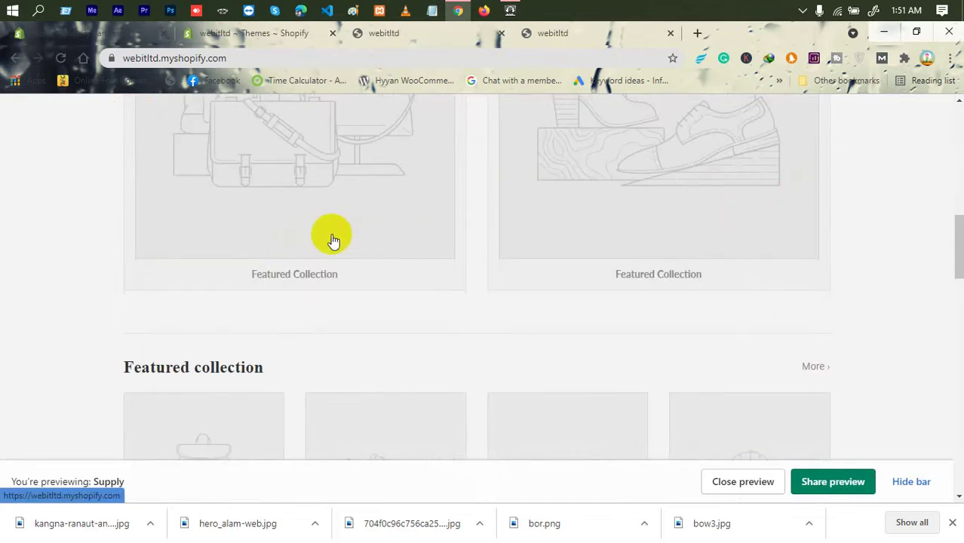
- Examine the Featured collection sections and the image banner below them in the Supply storefront preview
scroll(329, 237, down, 3)
drag(133, 156, 409, 222)
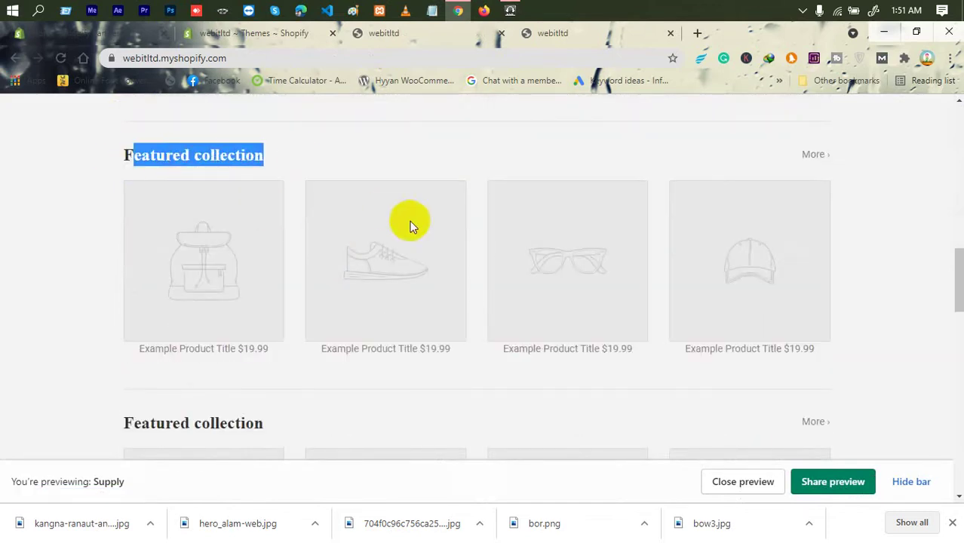
scroll(254, 205, down, 1)
scroll(211, 212, down, 2)
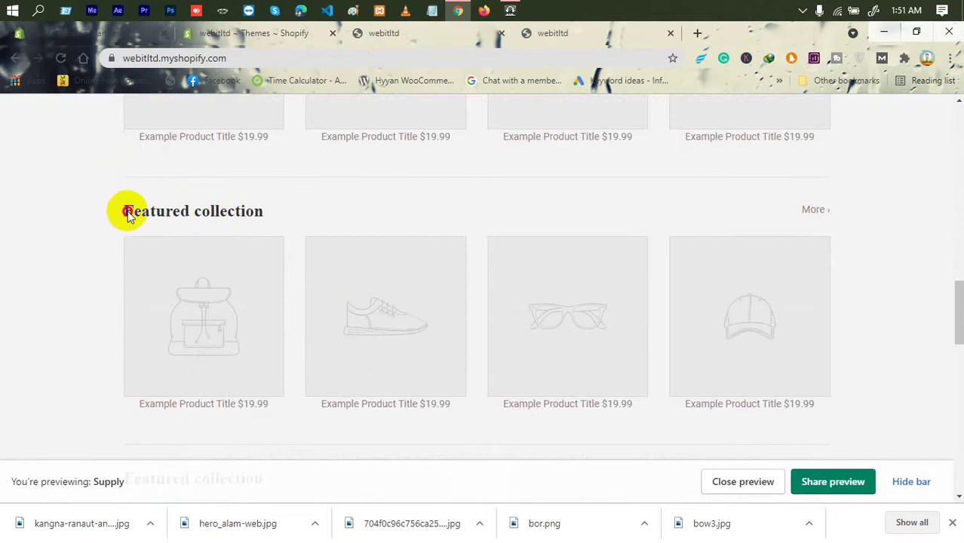
drag(129, 209, 626, 216)
scroll(464, 231, up, 1)
scroll(166, 196, up, 1)
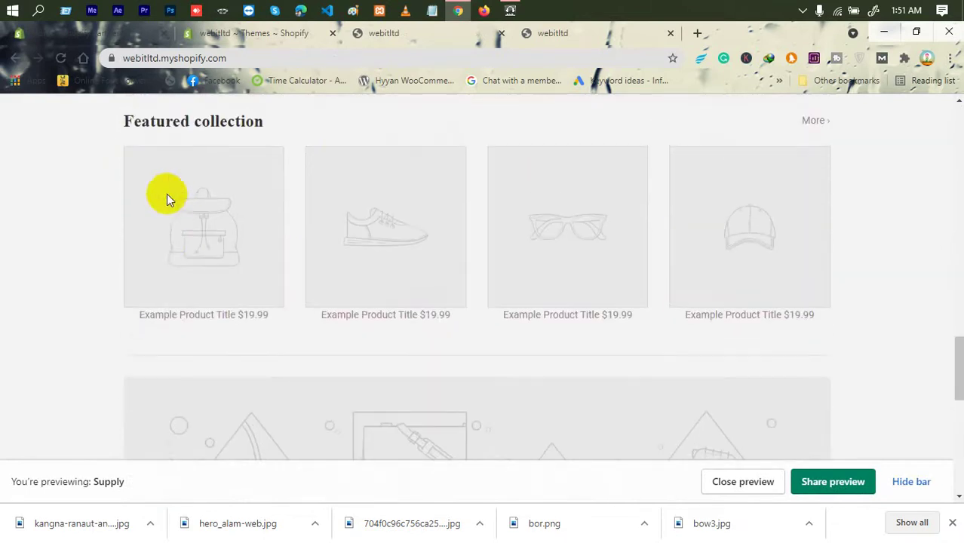
drag(226, 134, 390, 219)
scroll(400, 234, down, 3)
scroll(423, 243, down, 1)
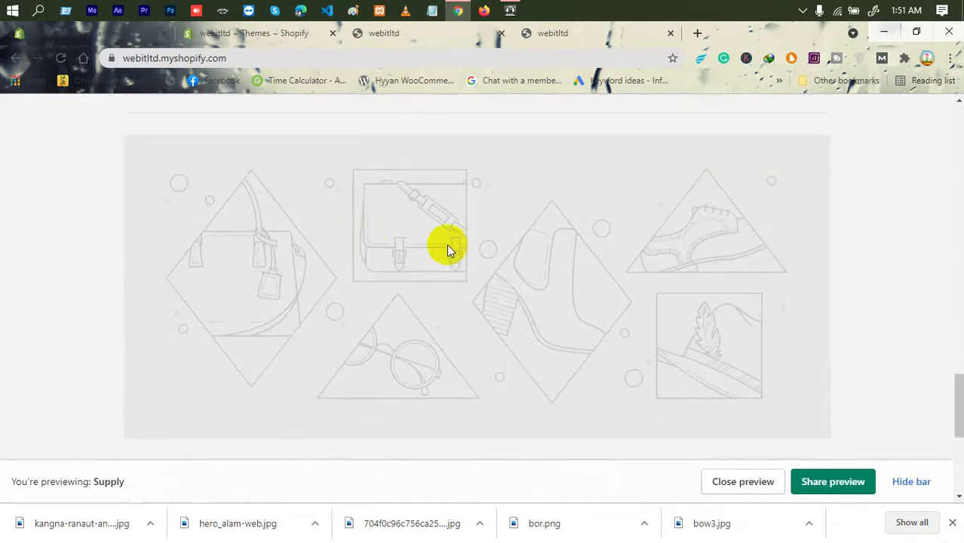
- Compare the top of the Supply storefront preview with the Debut theme preview
scroll(727, 309, up, 10)
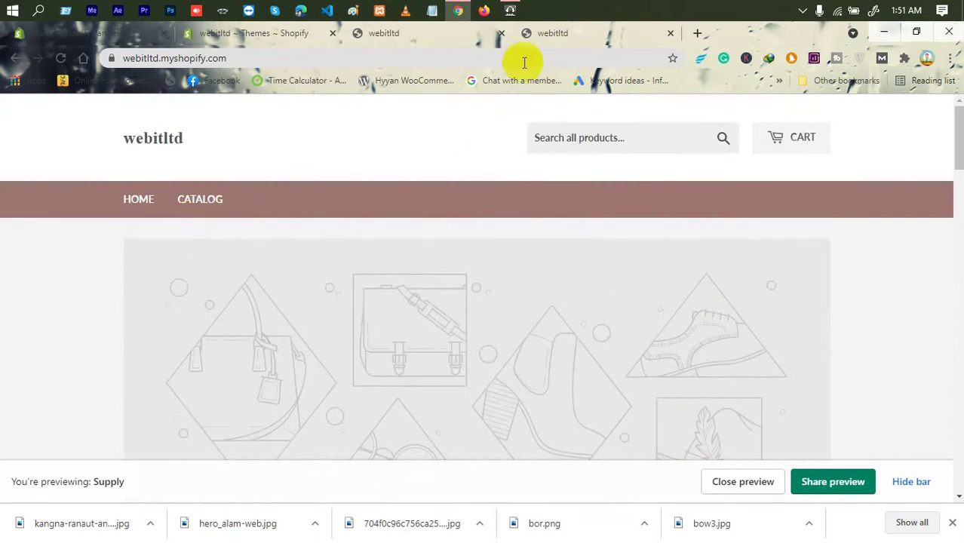
click(569, 37)
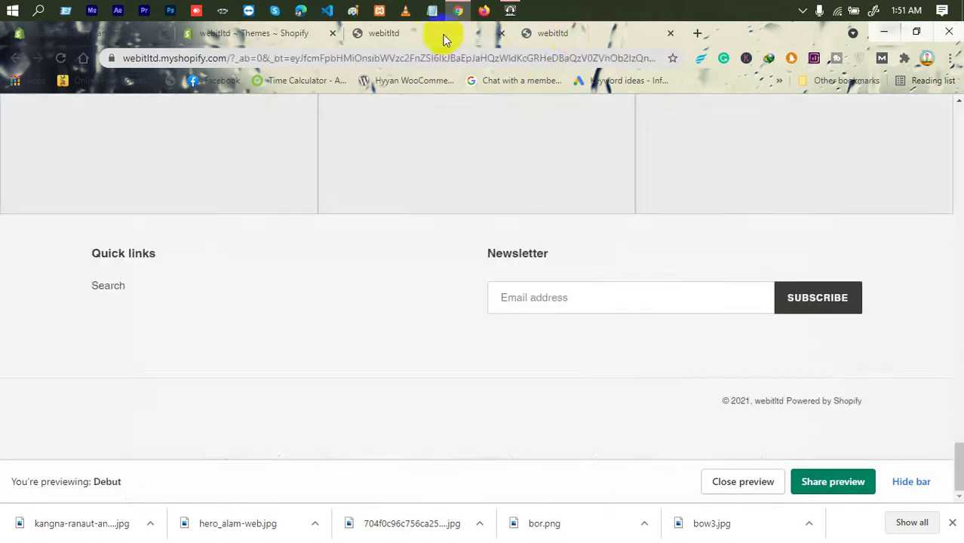
click(434, 36)
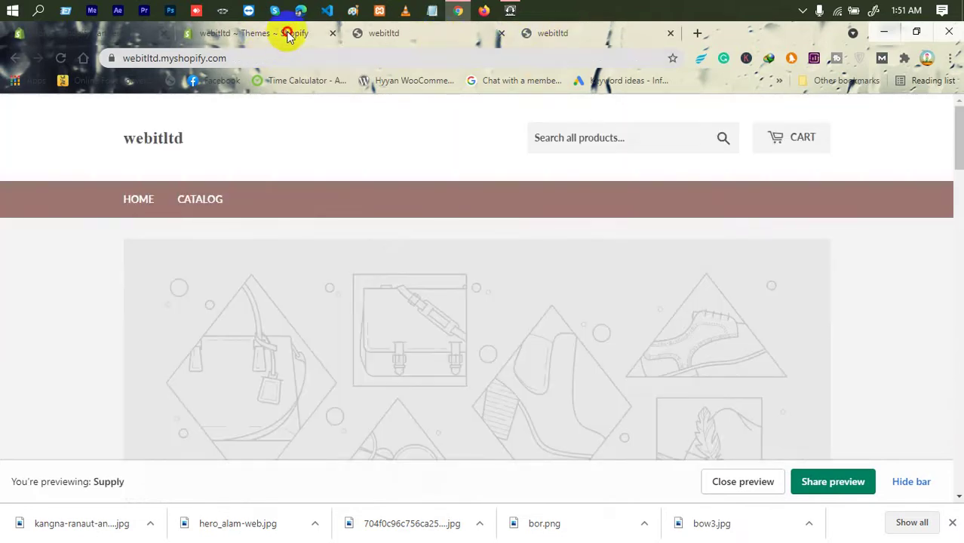
- Return to the store's theme library and review the actions available for the Supply theme without applying any
click(287, 34)
click(755, 227)
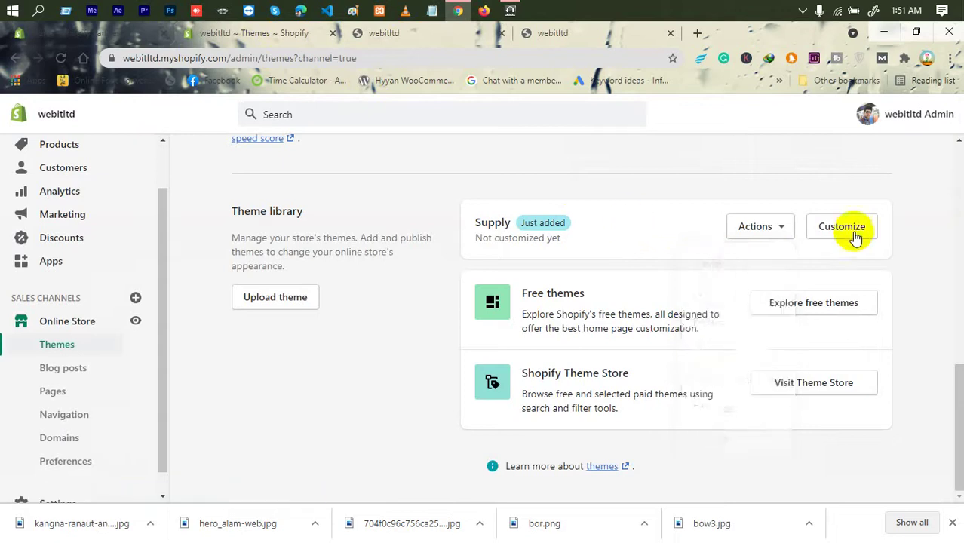
click(760, 231)
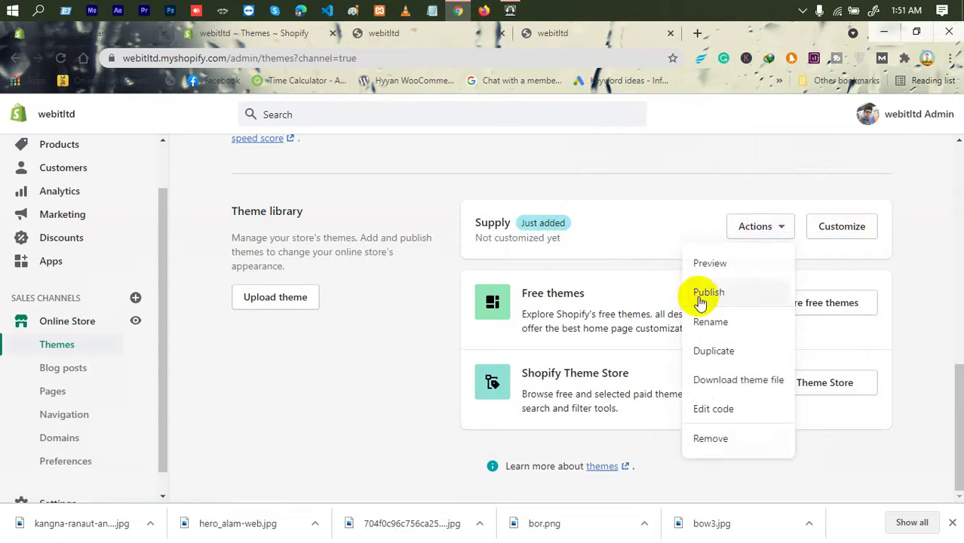
click(747, 225)
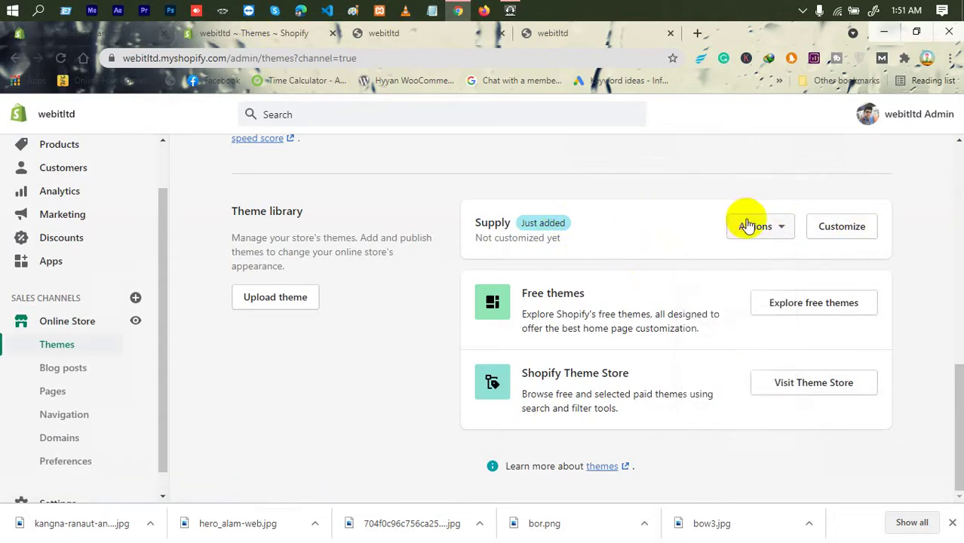
click(747, 225)
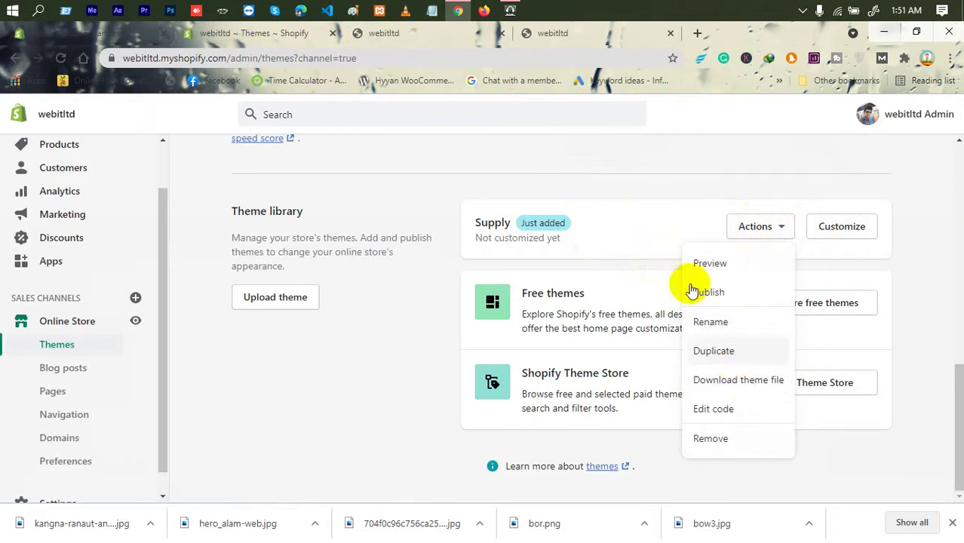
drag(585, 242, 480, 232)
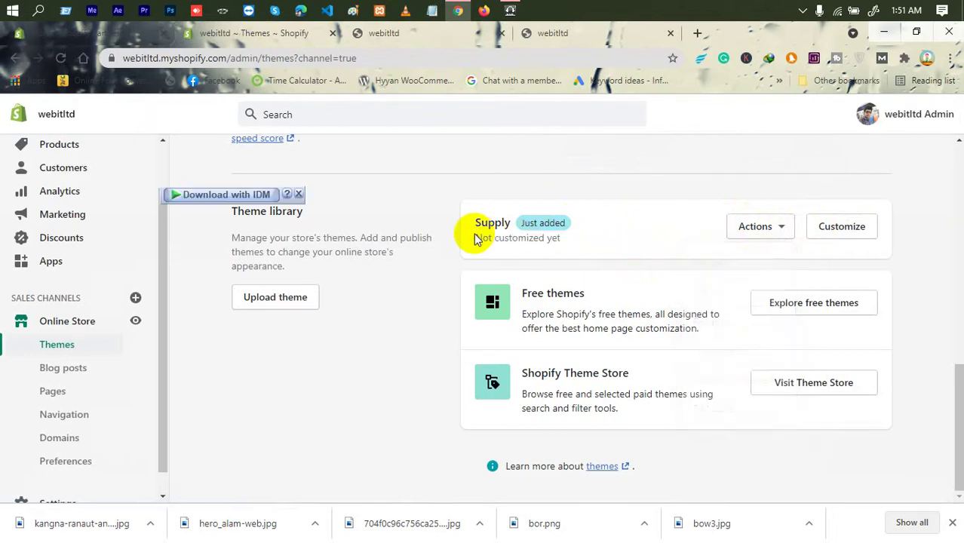
click(758, 232)
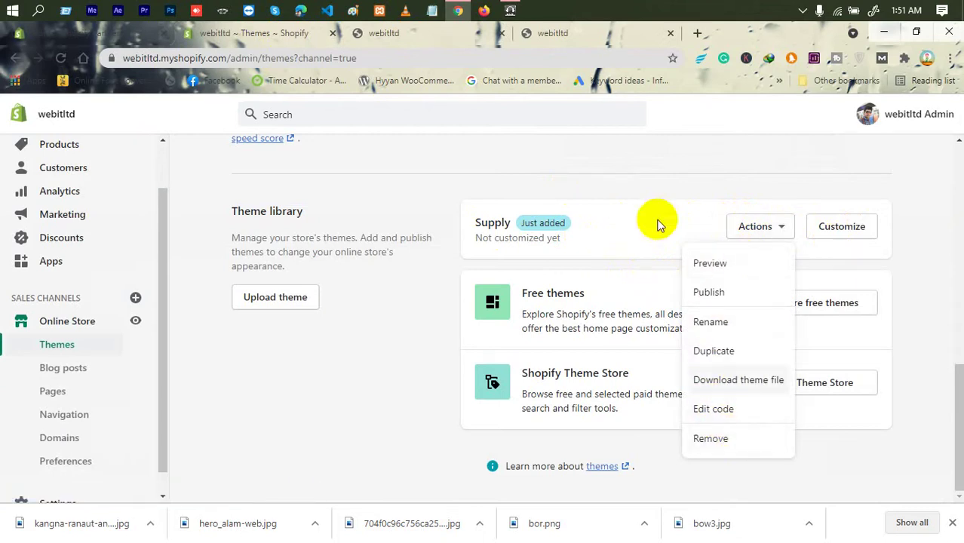
click(641, 176)
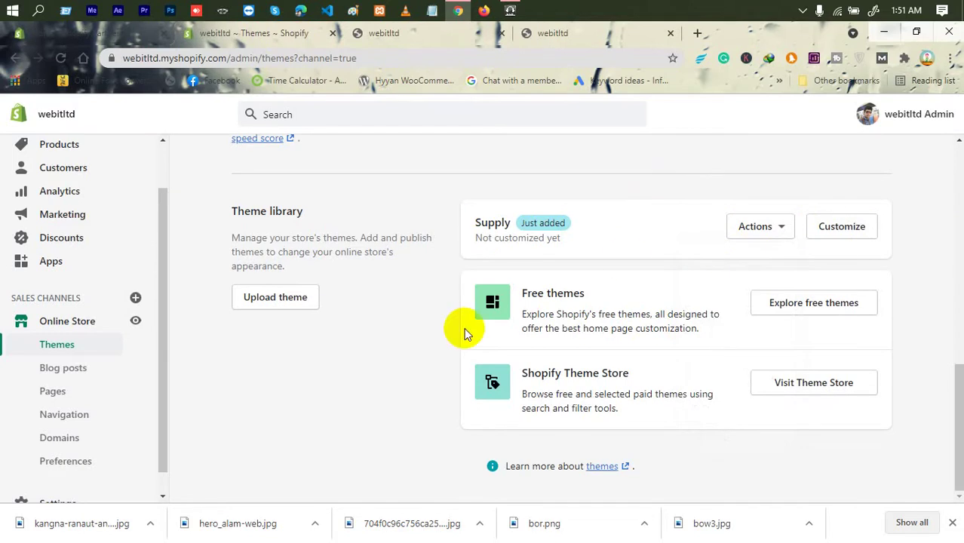
- View the theme upload dialog and its .zip file picker, and close both without choosing a file
click(295, 302)
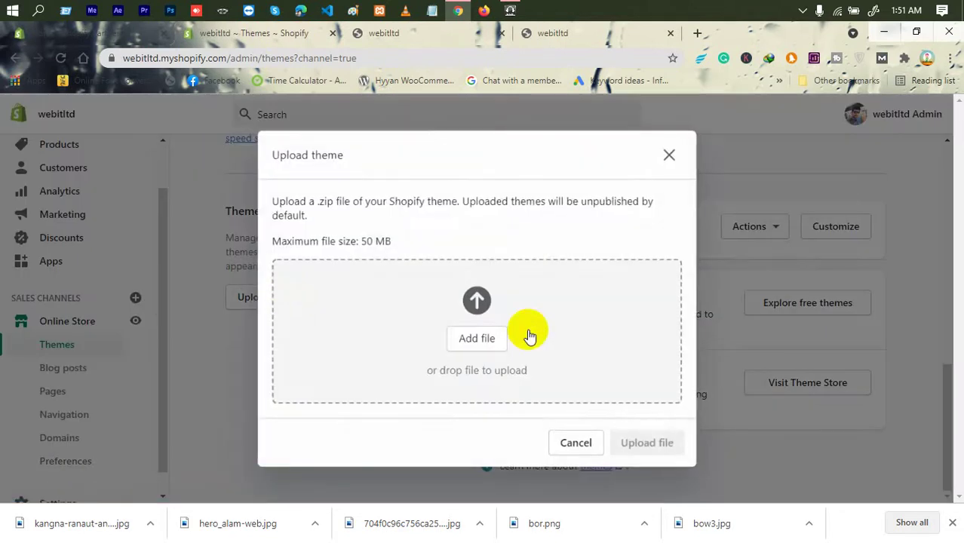
click(468, 336)
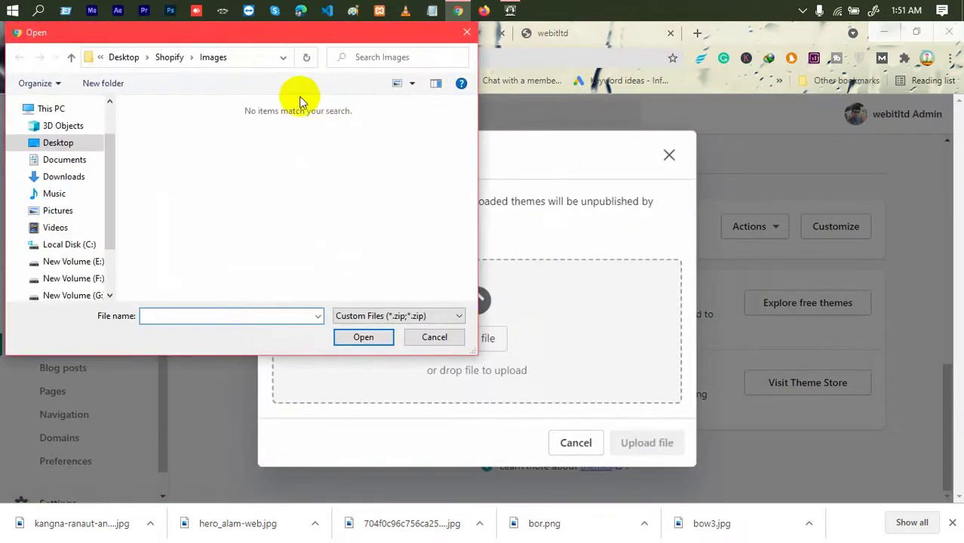
click(430, 338)
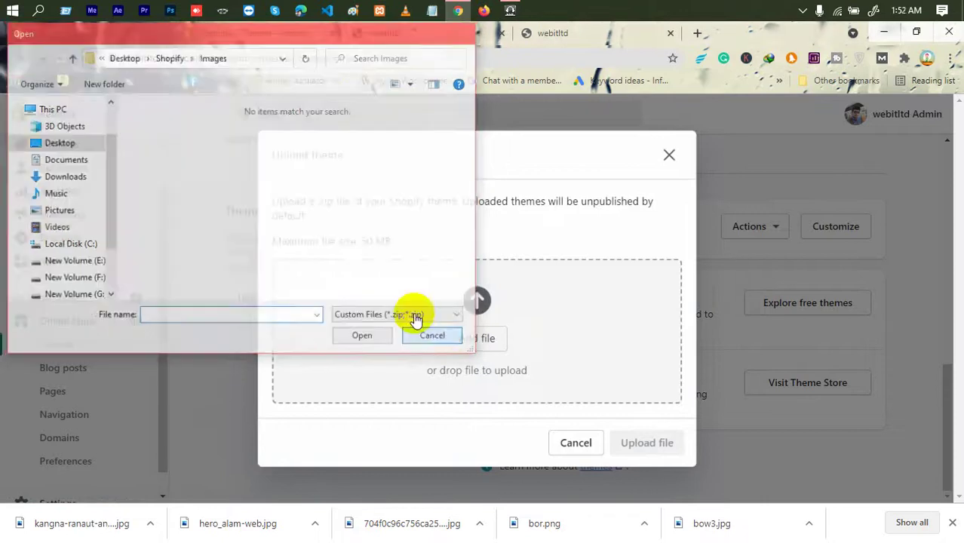
click(467, 303)
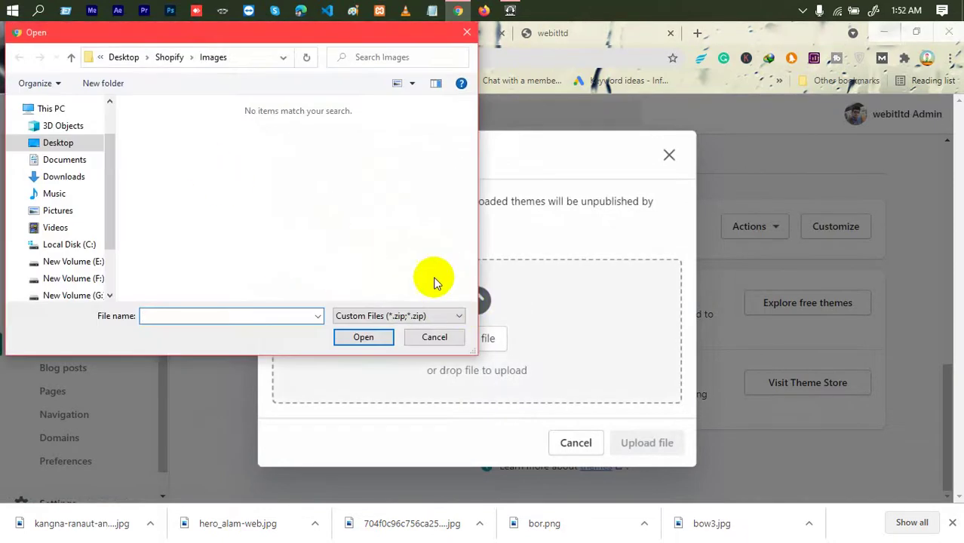
click(433, 339)
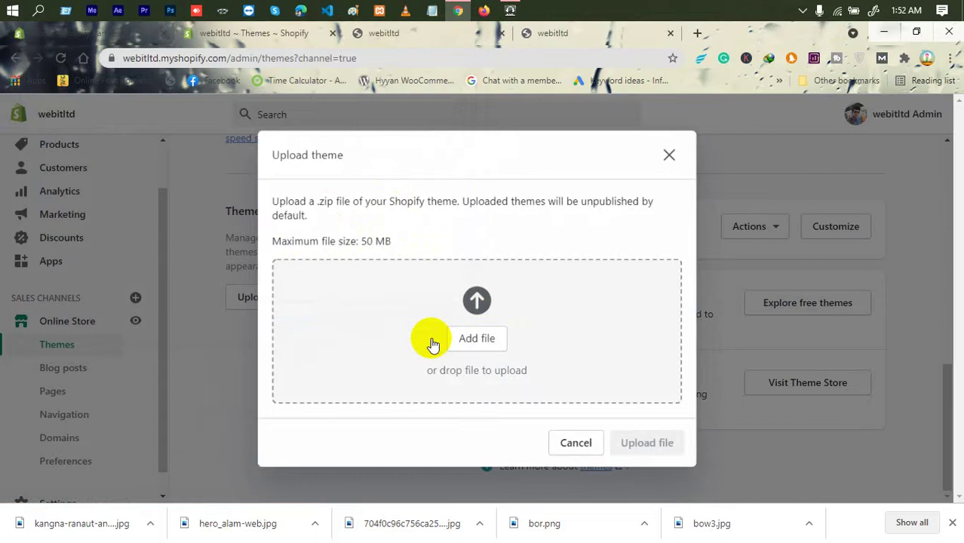
click(671, 157)
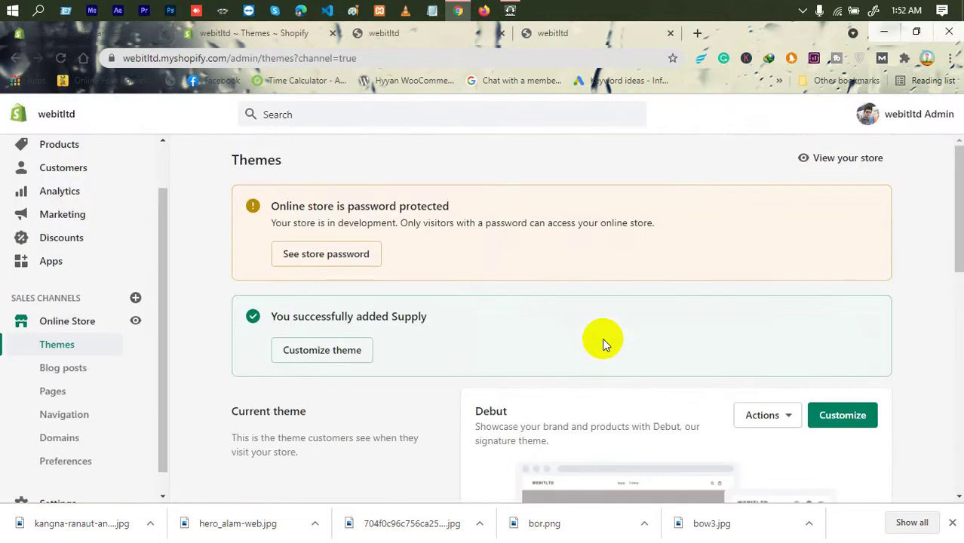